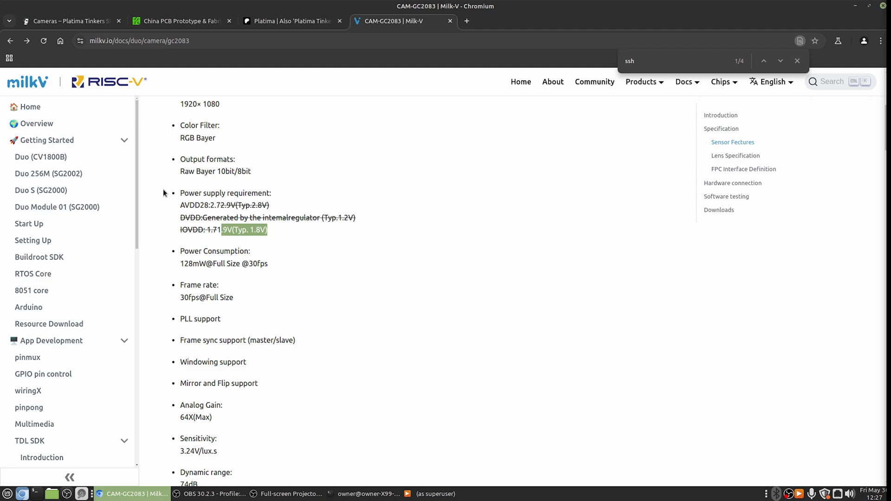
Examine the CAM-GC2083 power supply requirement and the Camera Module v1 column of Raspberry Pi's camera hardware specification table.
{"action": "left_click_drag", "start_coordinate": [162, 192], "coordinate": [323, 247]}
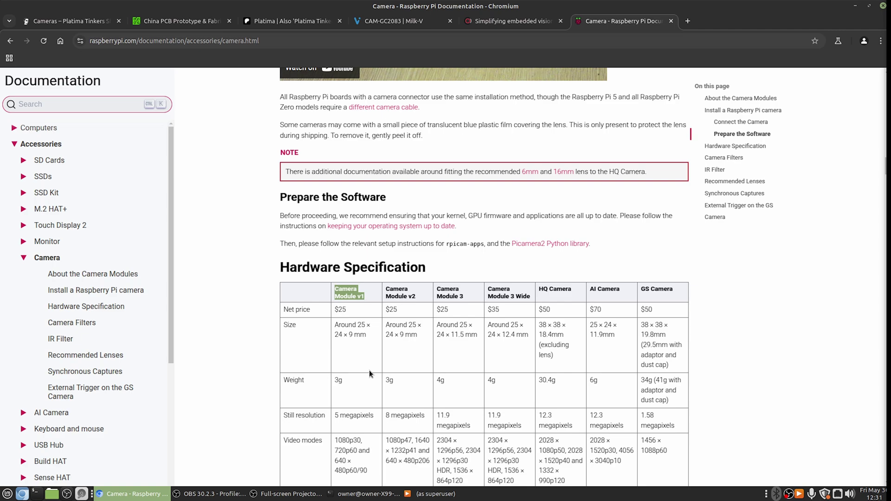
{"action": "scroll", "coordinate": [362, 424], "scroll_direction": "down", "scroll_amount": 3}
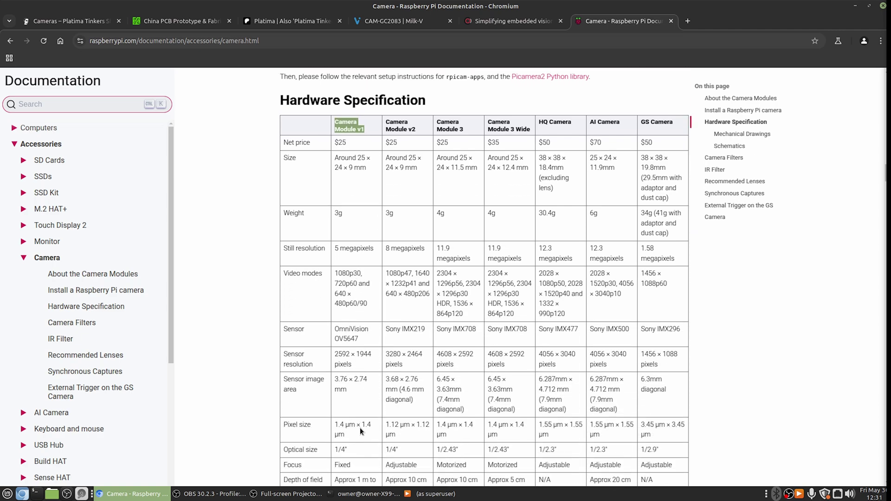
{"action": "scroll", "coordinate": [360, 427], "scroll_direction": "down", "scroll_amount": 2}
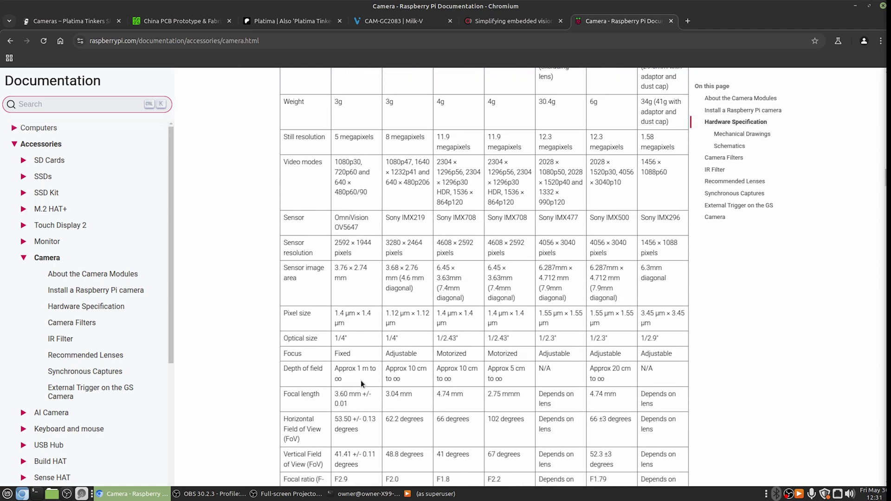
{"action": "left_click", "coordinate": [364, 299]}
{"action": "scroll", "coordinate": [368, 380], "scroll_direction": "up", "scroll_amount": 4}
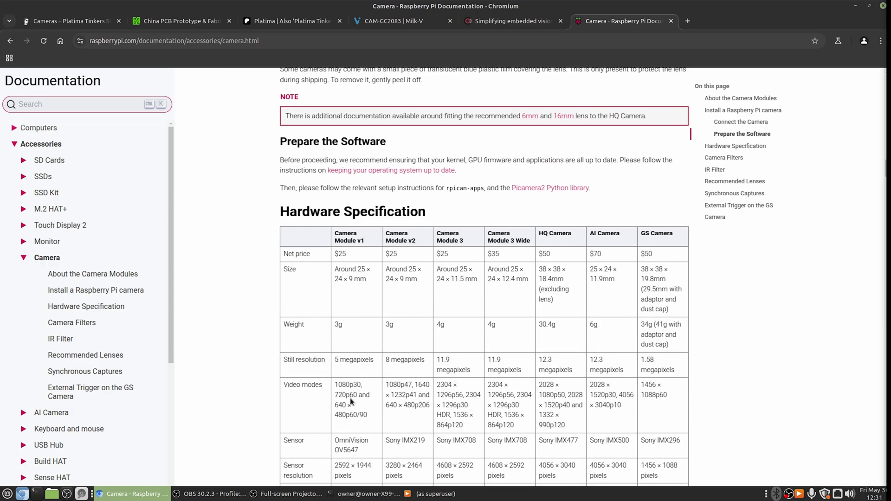
{"action": "scroll", "coordinate": [366, 417], "scroll_direction": "down", "scroll_amount": 1}
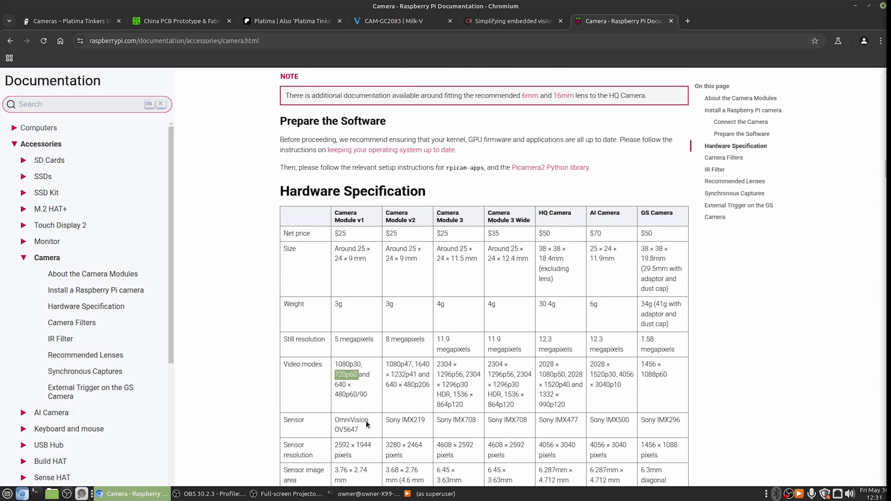
{"action": "scroll", "coordinate": [362, 408], "scroll_direction": "down", "scroll_amount": 7}
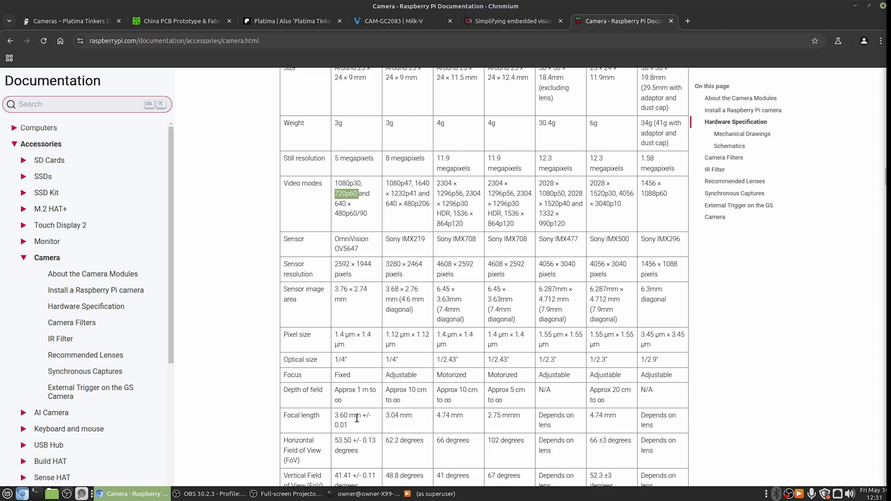
{"action": "scroll", "coordinate": [355, 424], "scroll_direction": "up", "scroll_amount": 8}
{"action": "scroll", "coordinate": [355, 423], "scroll_direction": "up", "scroll_amount": 1}
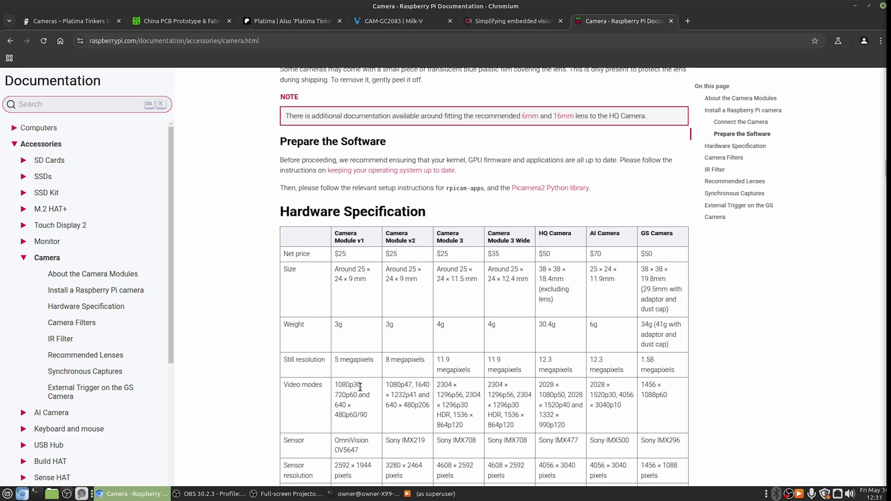
{"action": "scroll", "coordinate": [357, 385], "scroll_direction": "up", "scroll_amount": 1}
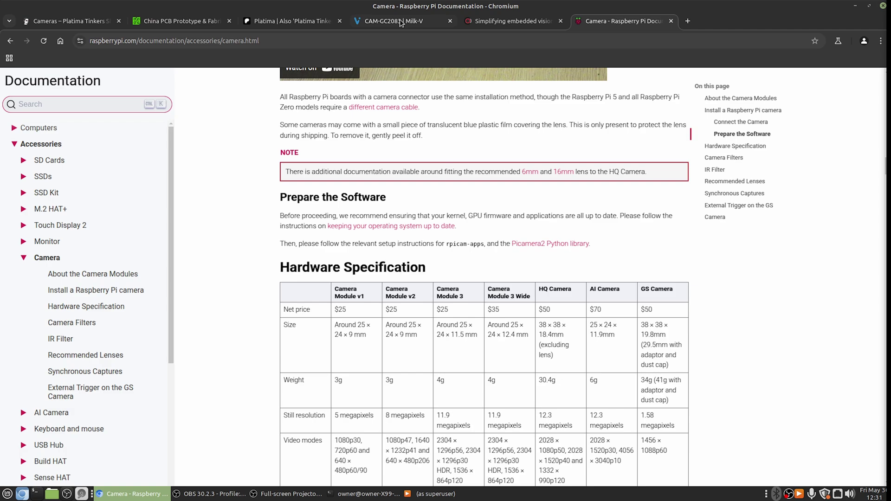
Open the Duo (CV1800B) getting-started page from the Milk-V documentation and view the board picture.
{"action": "left_click", "coordinate": [402, 23]}
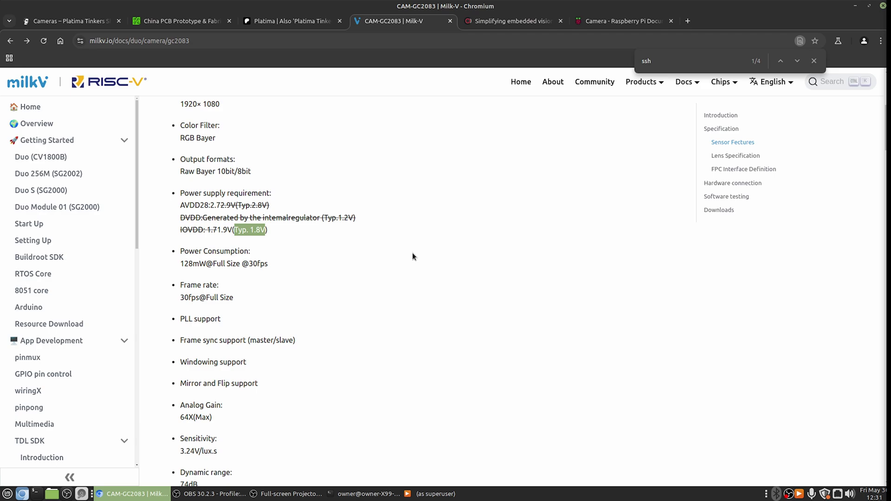
{"action": "left_click", "coordinate": [604, 21]}
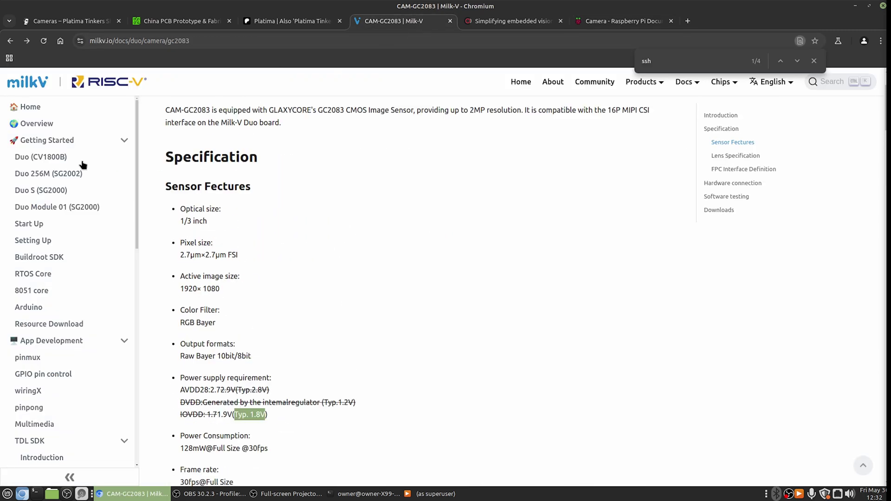
{"action": "left_click", "coordinate": [82, 161]}
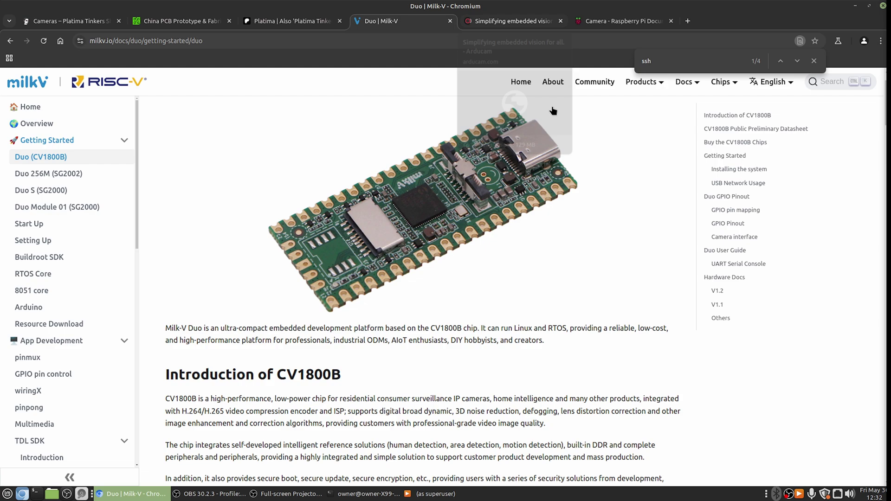
{"action": "scroll", "coordinate": [589, 269], "scroll_direction": "up", "scroll_amount": 2}
Open the V1 OV5647 native camera category for Raspberry Pi on the Arducam site and browse its product listing.
{"action": "left_click", "coordinate": [491, 23]}
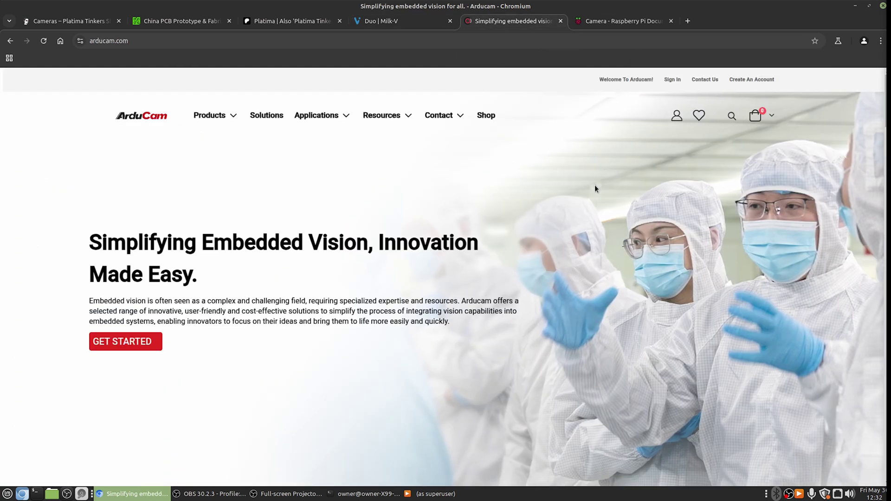
{"action": "mouse_move", "coordinate": [229, 129]}
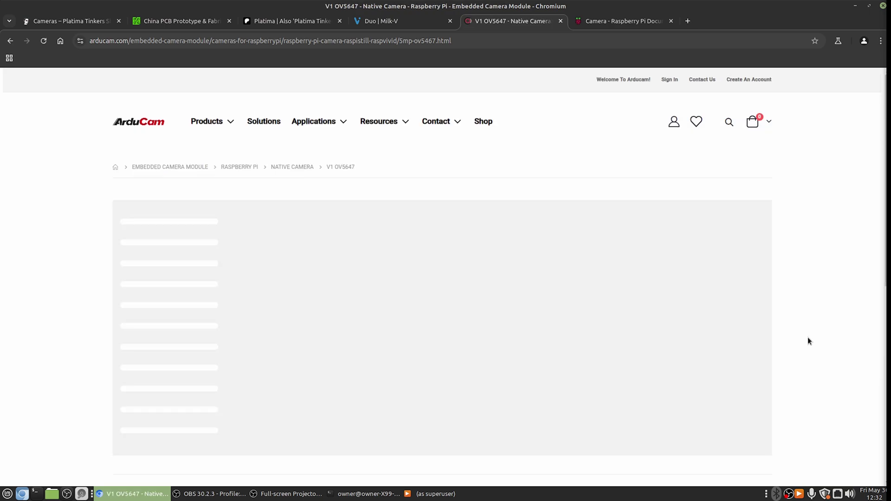
{"action": "scroll", "coordinate": [812, 327], "scroll_direction": "down", "scroll_amount": 3}
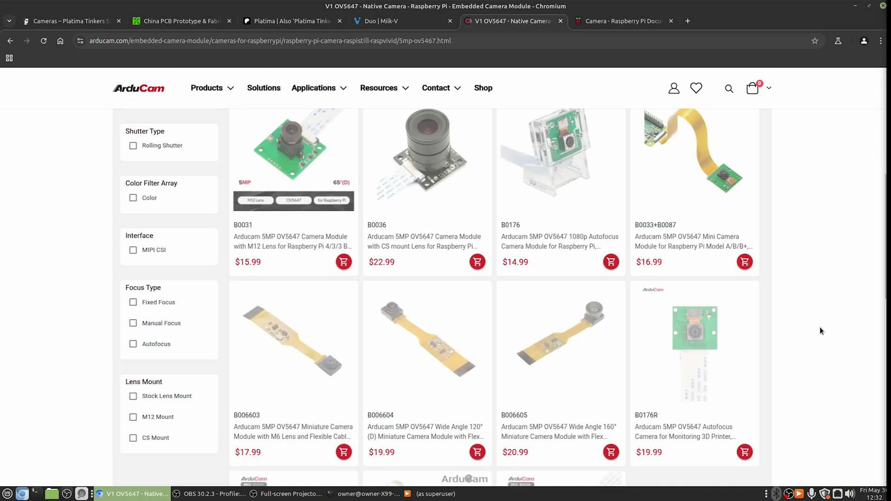
{"action": "scroll", "coordinate": [823, 323], "scroll_direction": "down", "scroll_amount": 2}
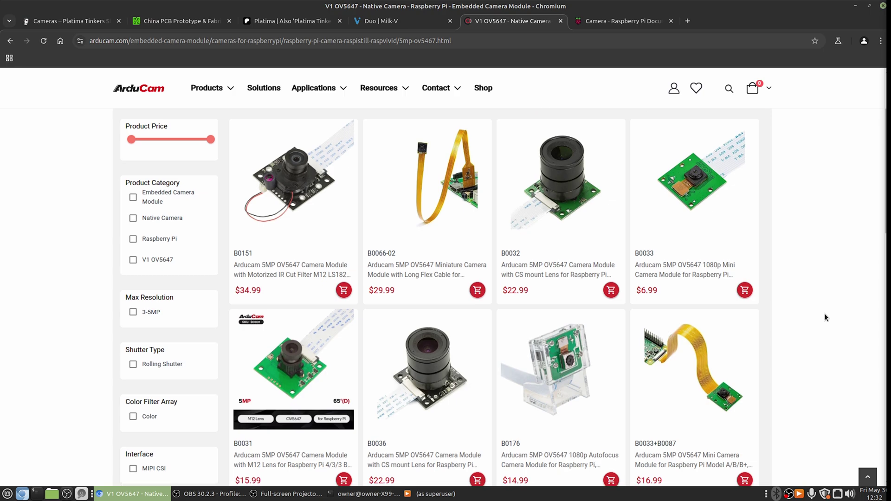
{"action": "scroll", "coordinate": [825, 317], "scroll_direction": "down", "scroll_amount": 2}
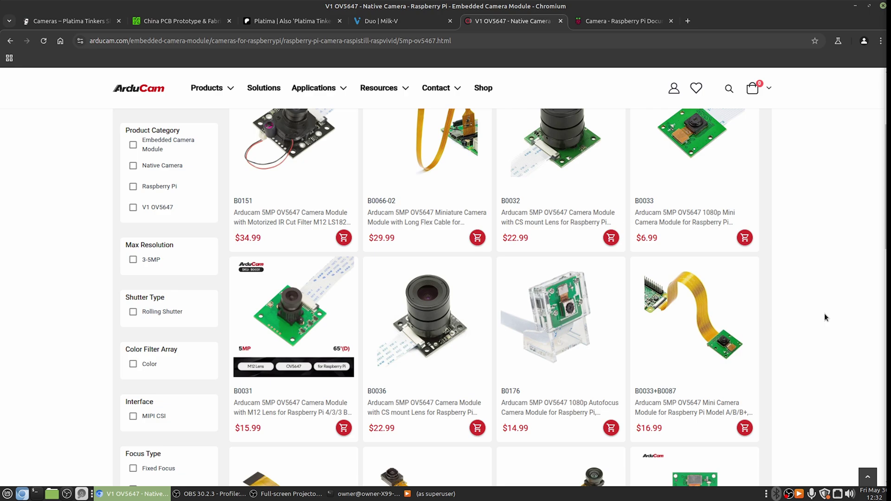
{"action": "scroll", "coordinate": [825, 313], "scroll_direction": "down", "scroll_amount": 6}
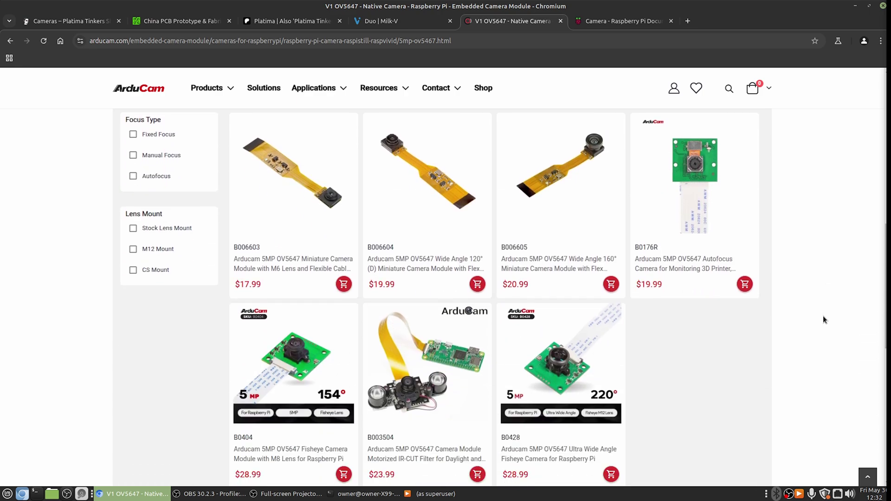
{"action": "scroll", "coordinate": [814, 379], "scroll_direction": "up", "scroll_amount": 7}
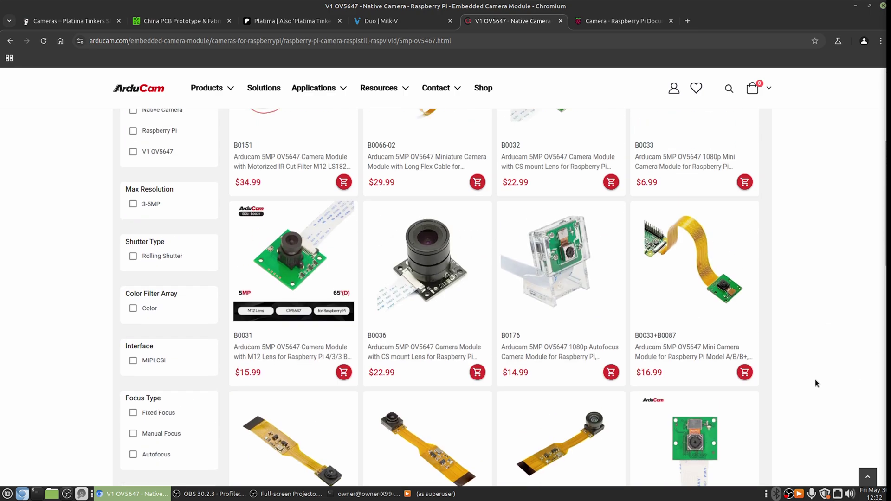
Return to Milk-V's CAM-GC2083 page and examine the sensor features, lens specification and ribbon cable connection.
{"action": "left_click", "coordinate": [399, 22]}
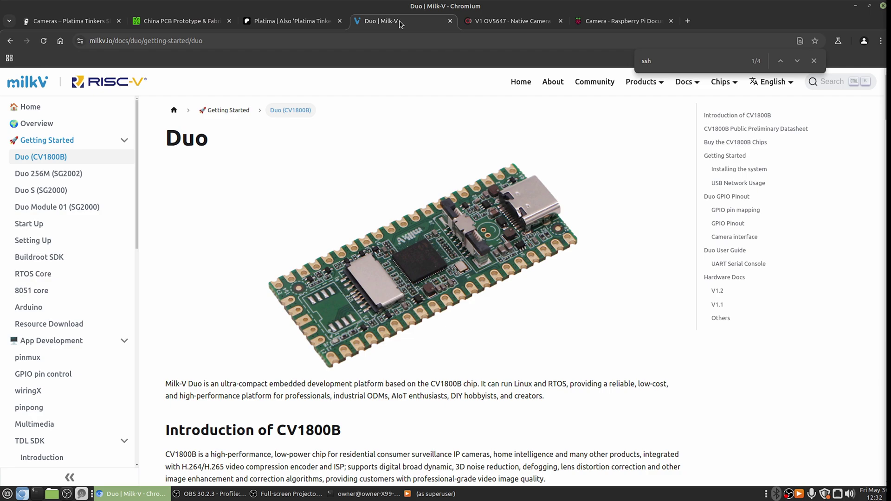
{"action": "left_click", "coordinate": [12, 42]}
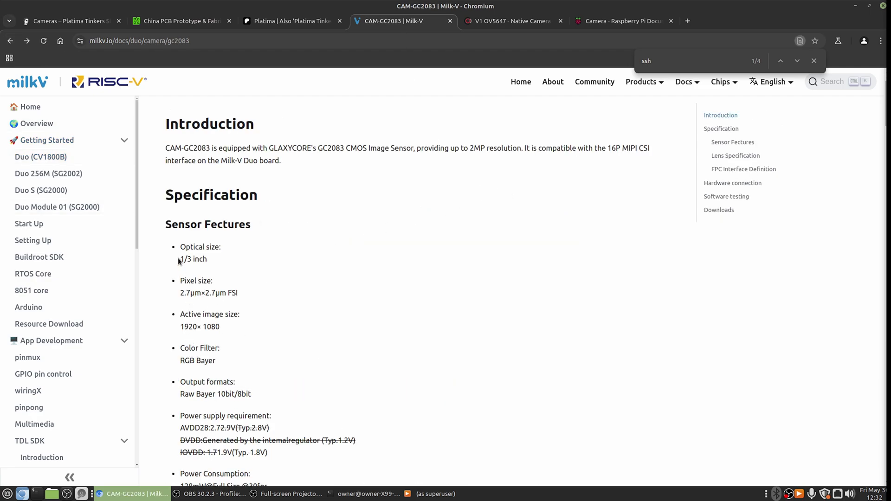
{"action": "scroll", "coordinate": [496, 350], "scroll_direction": "down", "scroll_amount": 5}
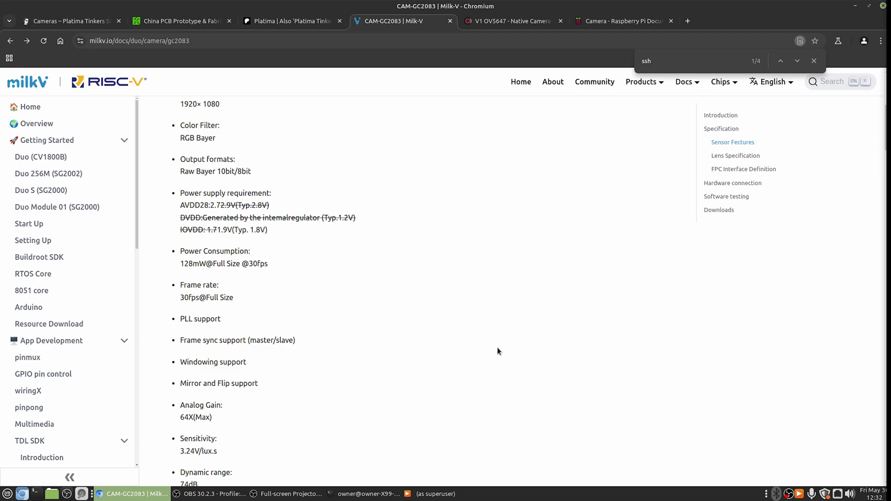
{"action": "scroll", "coordinate": [499, 345], "scroll_direction": "down", "scroll_amount": 6}
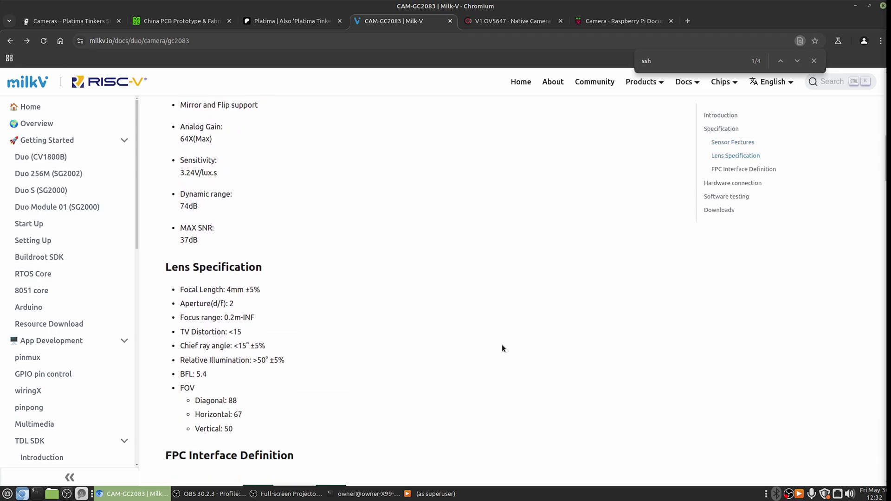
{"action": "scroll", "coordinate": [502, 348], "scroll_direction": "down", "scroll_amount": 15}
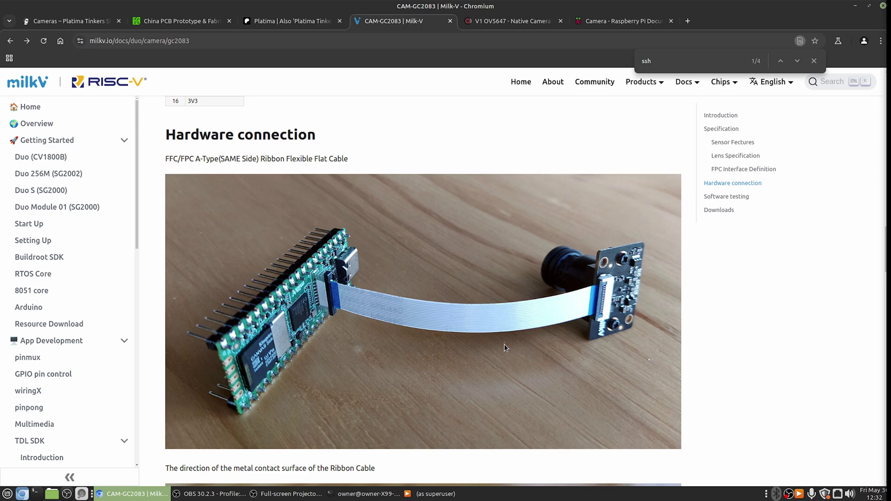
{"action": "scroll", "coordinate": [504, 344], "scroll_direction": "down", "scroll_amount": 8}
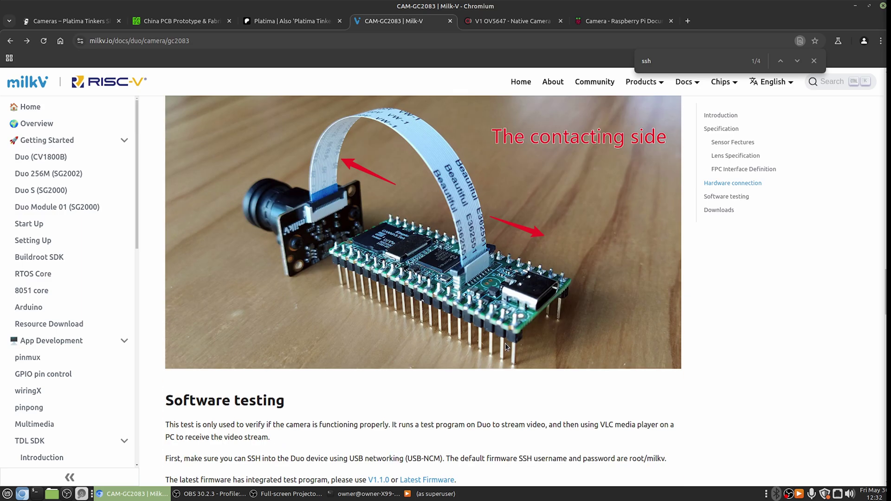
{"action": "scroll", "coordinate": [506, 341], "scroll_direction": "down", "scroll_amount": 3}
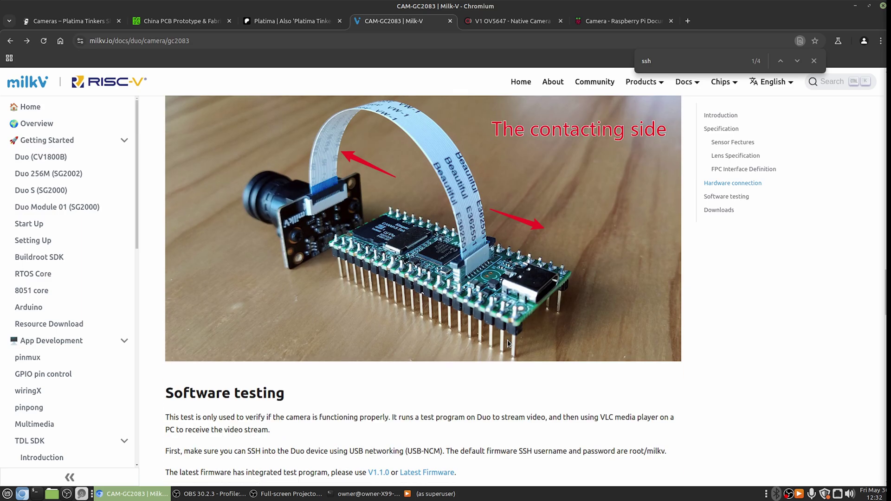
{"action": "scroll", "coordinate": [478, 260], "scroll_direction": "up", "scroll_amount": 3}
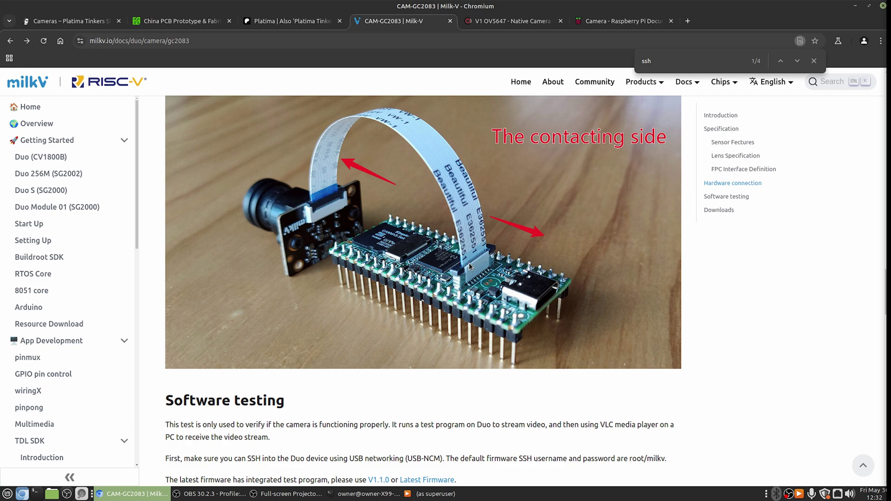
Read the CAM-GC2083 software testing instructions, from the SSH login and camera-test.sh to viewing the stream in VLC.
{"action": "scroll", "coordinate": [325, 344], "scroll_direction": "down", "scroll_amount": 3}
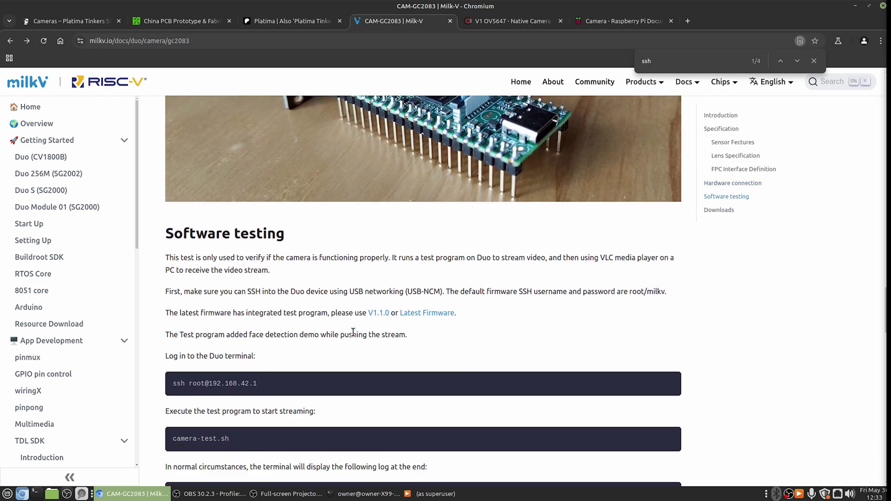
{"action": "scroll", "coordinate": [351, 340], "scroll_direction": "down", "scroll_amount": 7}
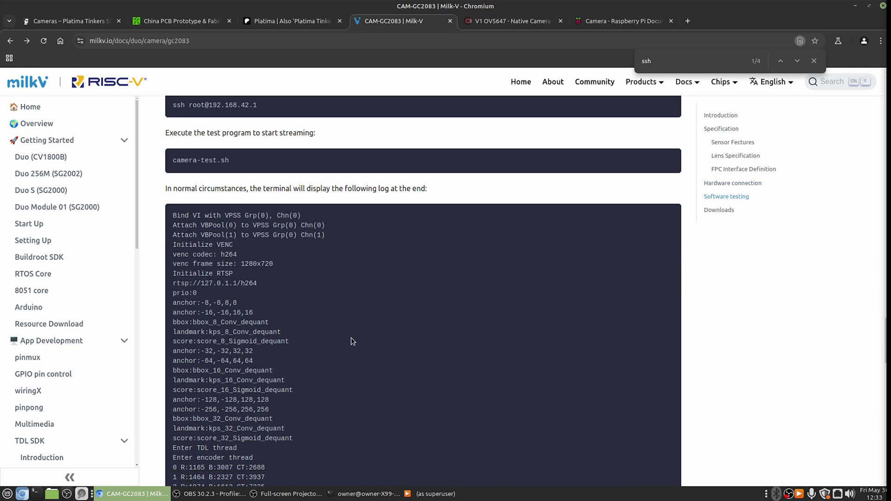
{"action": "scroll", "coordinate": [361, 327], "scroll_direction": "down", "scroll_amount": 2}
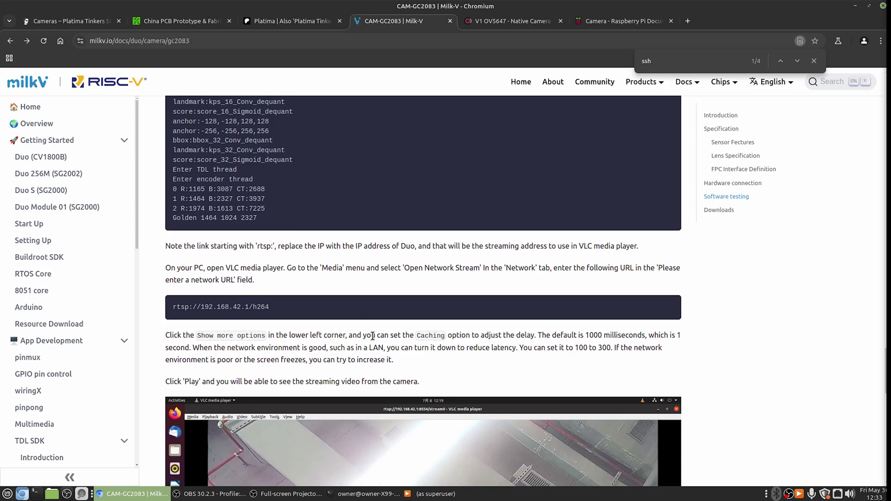
{"action": "scroll", "coordinate": [378, 344], "scroll_direction": "down", "scroll_amount": 4}
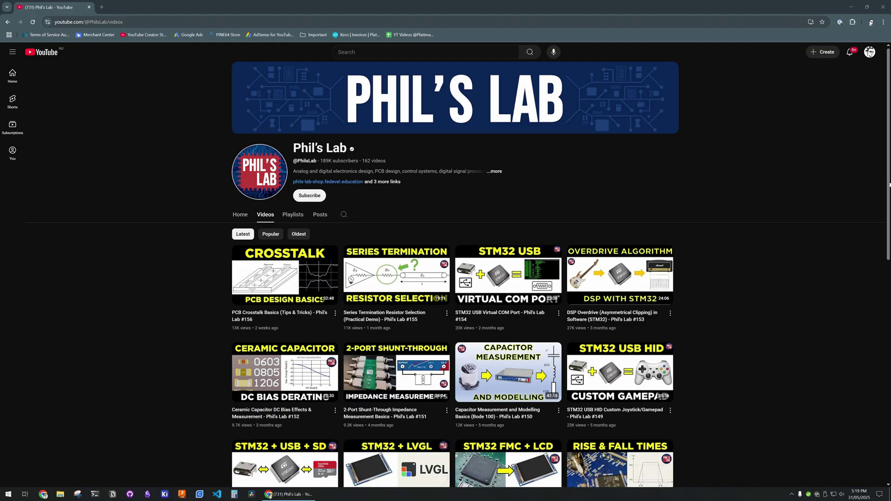
Browse the Phil's Lab video list on YouTube and the PCB Design & Layout articles on the PCBWay blog.
{"action": "scroll", "coordinate": [888, 221], "scroll_direction": "down", "scroll_amount": 3}
{"action": "left_click_drag", "start_coordinate": [889, 220], "coordinate": [882, 288]}
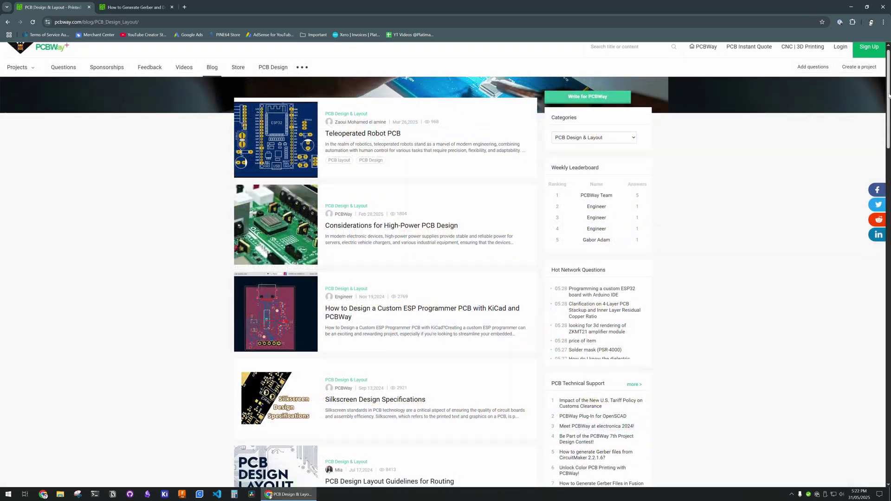
{"action": "left_click_drag", "start_coordinate": [885, 101], "coordinate": [872, 230]}
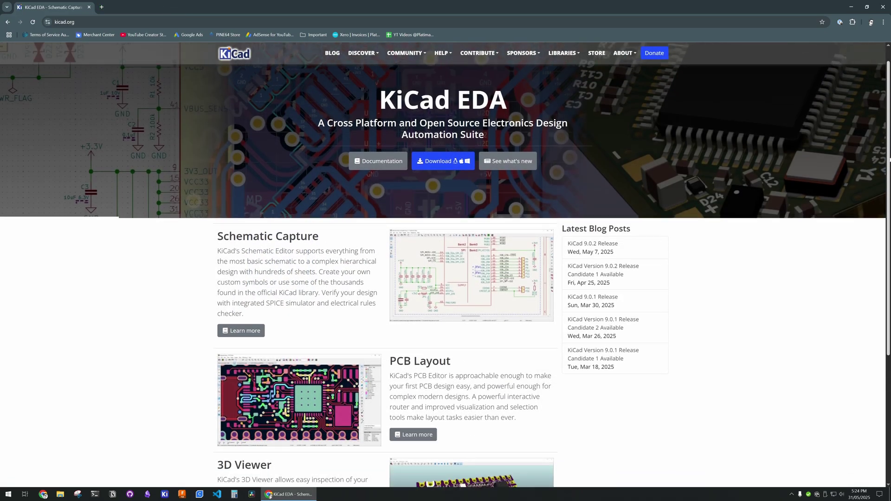
Look through the KiCad site's home and PCB Design pages, and open its Discord & IRC community page.
{"action": "scroll", "coordinate": [878, 248], "scroll_direction": "down", "scroll_amount": 3}
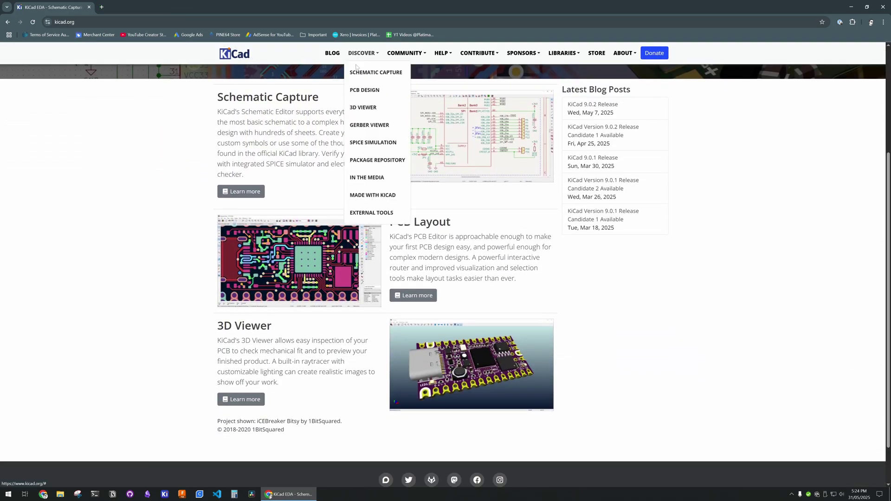
{"action": "left_click", "coordinate": [365, 90]}
{"action": "scroll", "coordinate": [445, 279], "scroll_direction": "down", "scroll_amount": 10}
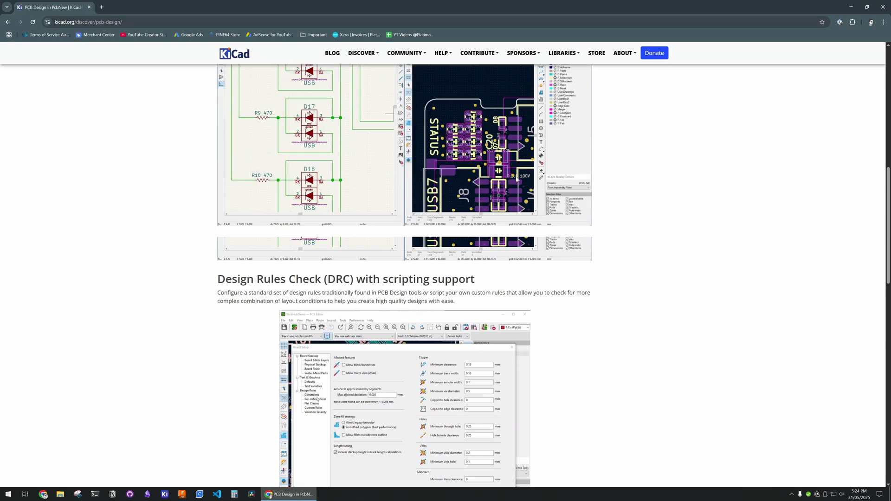
{"action": "scroll", "coordinate": [516, 179], "scroll_direction": "down", "scroll_amount": 2}
{"action": "left_click", "coordinate": [405, 73]}
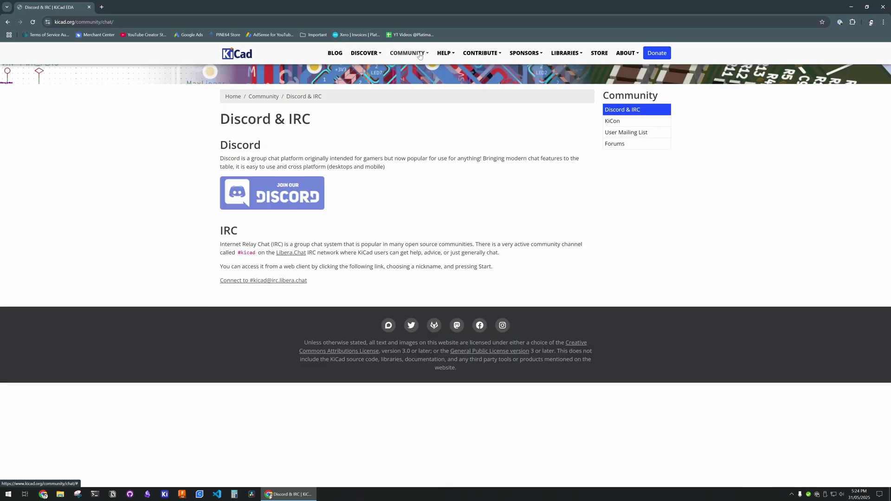
Open KiCad's KiCon conference page and look through Brilliant's Digital Circuits course levels.
{"action": "left_click", "coordinate": [402, 93]}
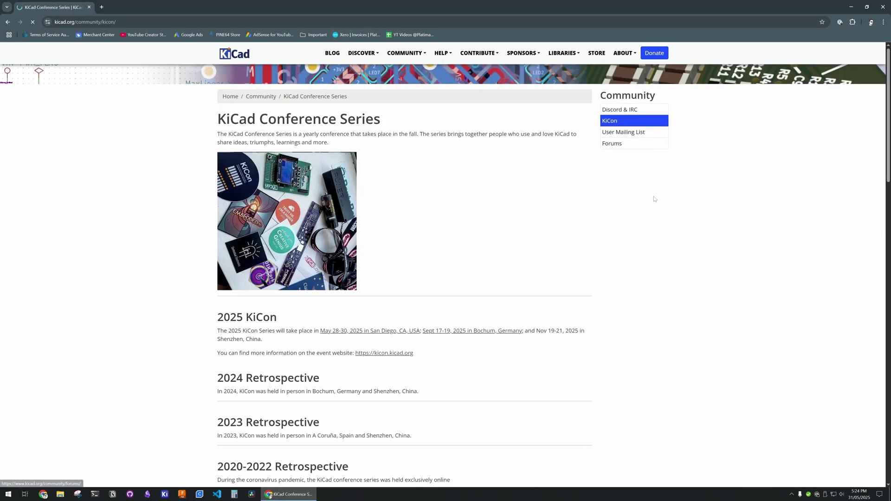
{"action": "left_click", "coordinate": [576, 72]}
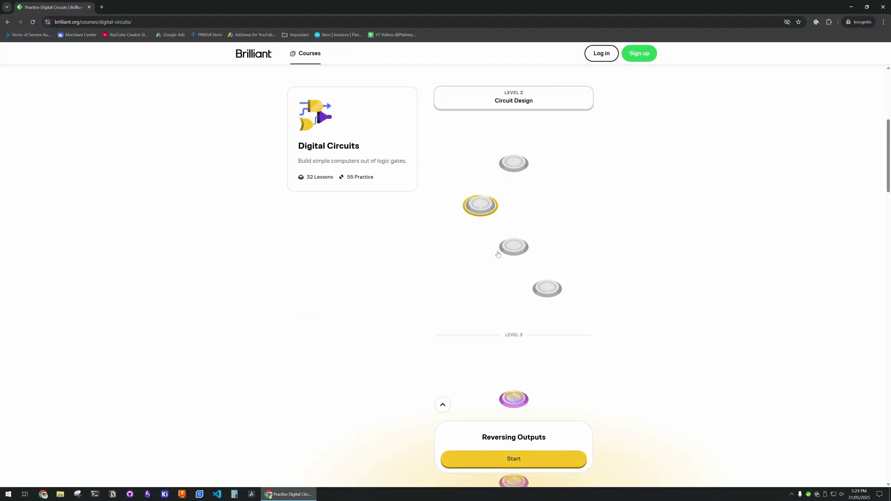
{"action": "left_click", "coordinate": [513, 320]}
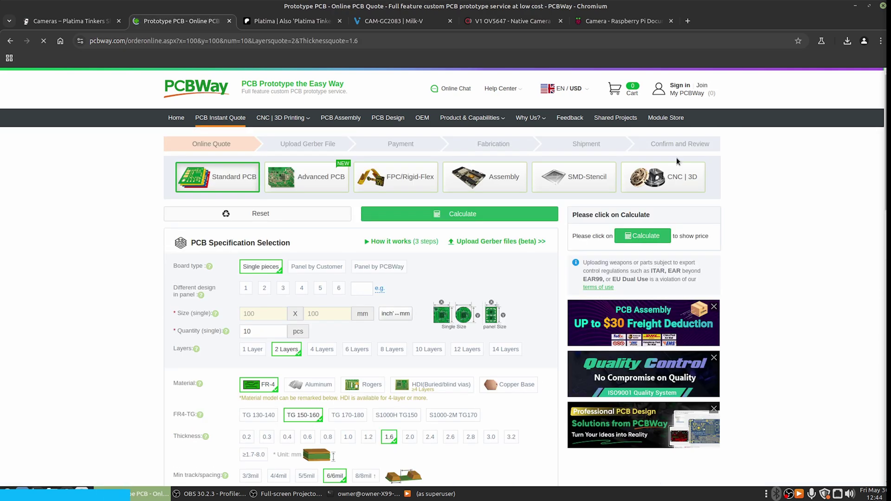
Open PCBWay's Quick-turn PCB quote and upload the DuoCamBoardV0.2 Gerber zip archive from Downloads.
{"action": "left_click", "coordinate": [520, 245]}
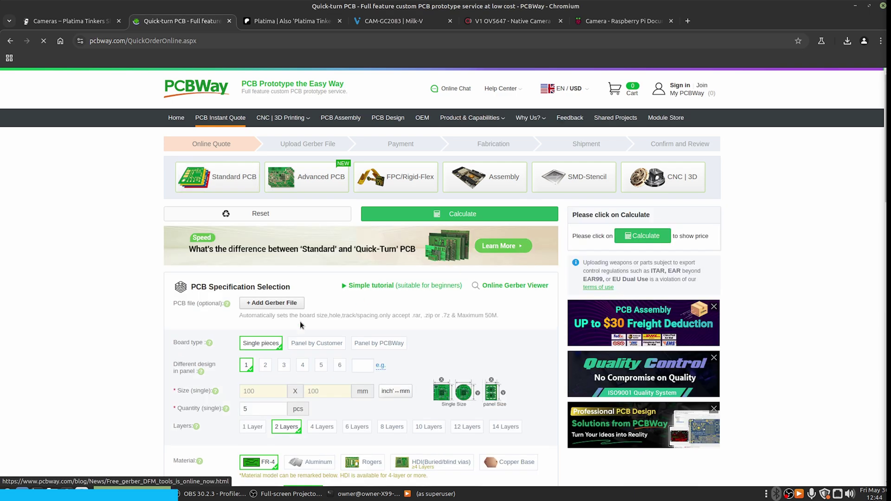
{"action": "left_click", "coordinate": [283, 302]}
{"action": "left_click", "coordinate": [223, 123]}
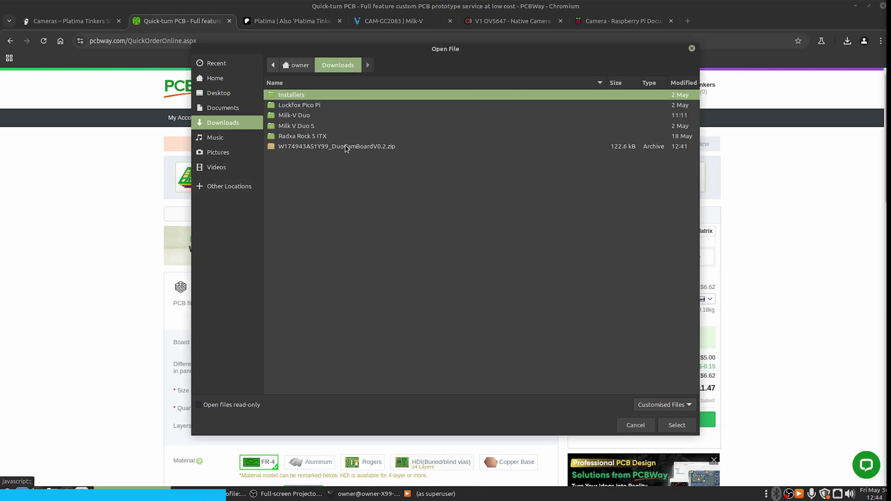
{"action": "left_click", "coordinate": [346, 146]}
{"action": "double_click", "coordinate": [346, 147]}
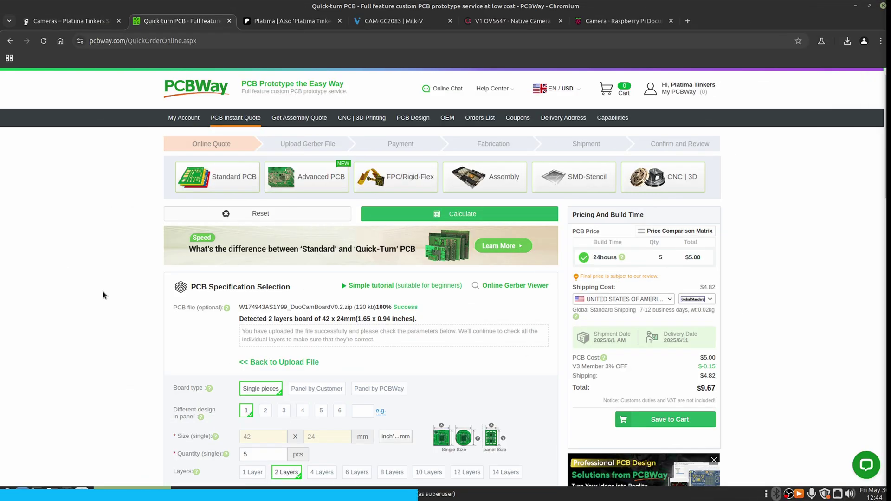
Set the board quantity to 10 pcs in the PCB specification.
{"action": "scroll", "coordinate": [297, 327], "scroll_direction": "down", "scroll_amount": 2}
{"action": "scroll", "coordinate": [239, 335], "scroll_direction": "down", "scroll_amount": 4}
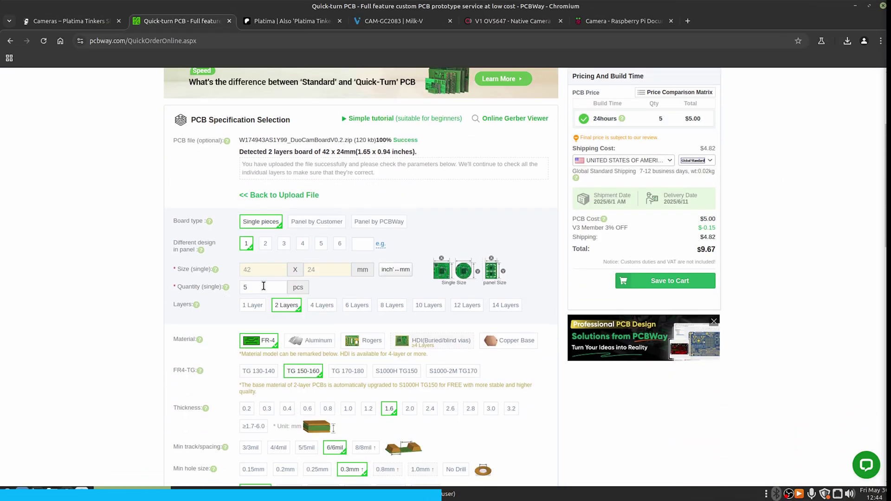
{"action": "left_click", "coordinate": [261, 286]}
{"action": "left_click", "coordinate": [287, 302]}
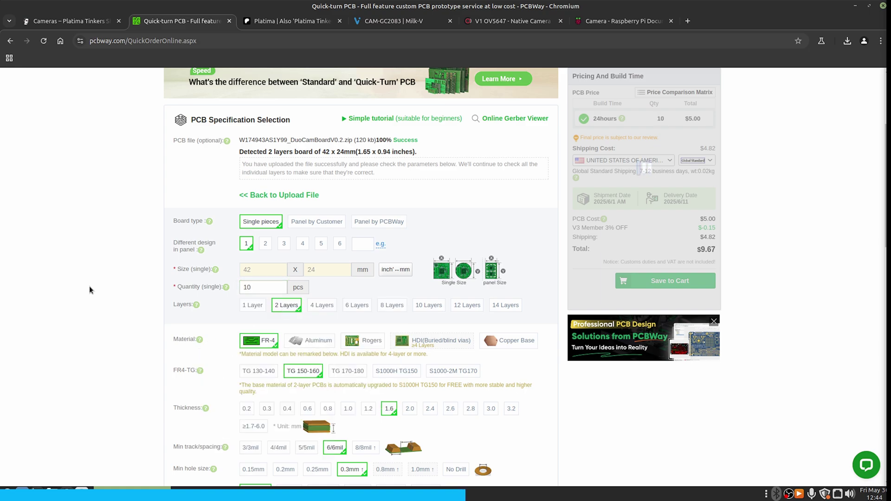
Set the solder mask to Black and the product number removal option to Specify a location.
{"action": "scroll", "coordinate": [259, 321], "scroll_direction": "down", "scroll_amount": 4}
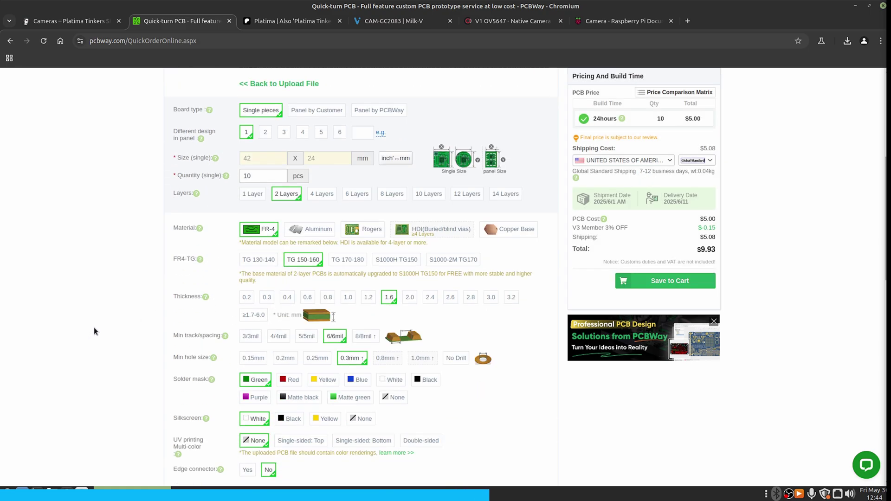
{"action": "left_click", "coordinate": [424, 382]}
{"action": "scroll", "coordinate": [556, 414], "scroll_direction": "down", "scroll_amount": 8}
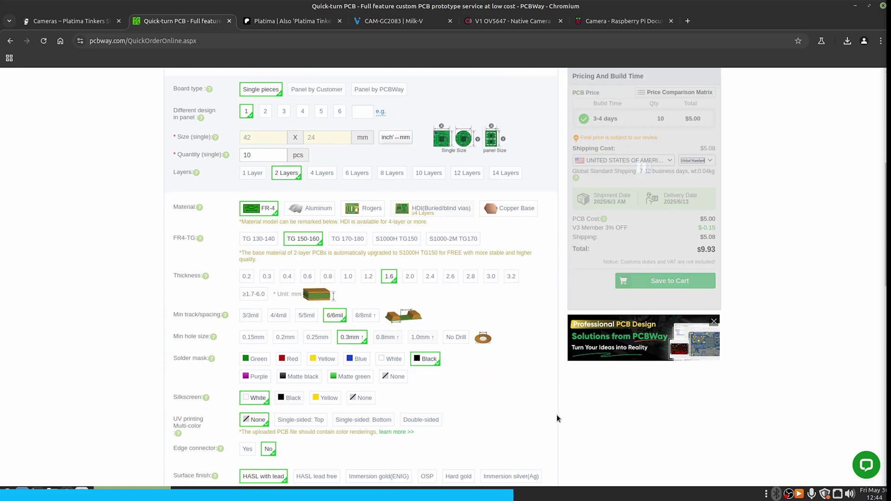
{"action": "left_click", "coordinate": [355, 428]}
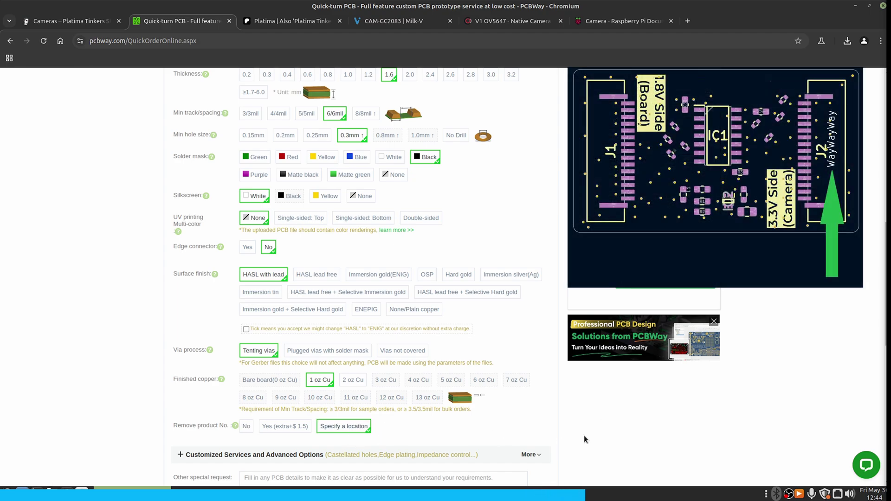
Review the SMD-Stencil and Assembly Service options, the available shipping methods and the price breakdown of the quote.
{"action": "scroll", "coordinate": [585, 440], "scroll_direction": "down", "scroll_amount": 4}
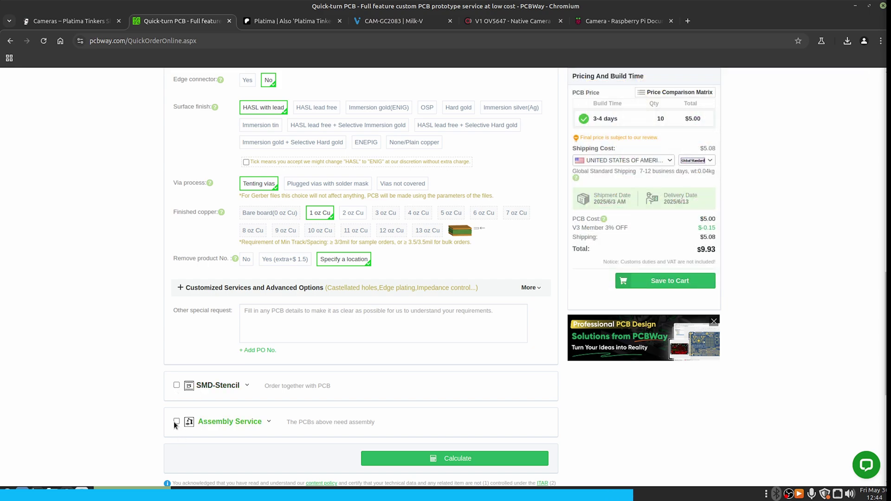
{"action": "scroll", "coordinate": [585, 304], "scroll_direction": "up", "scroll_amount": 6}
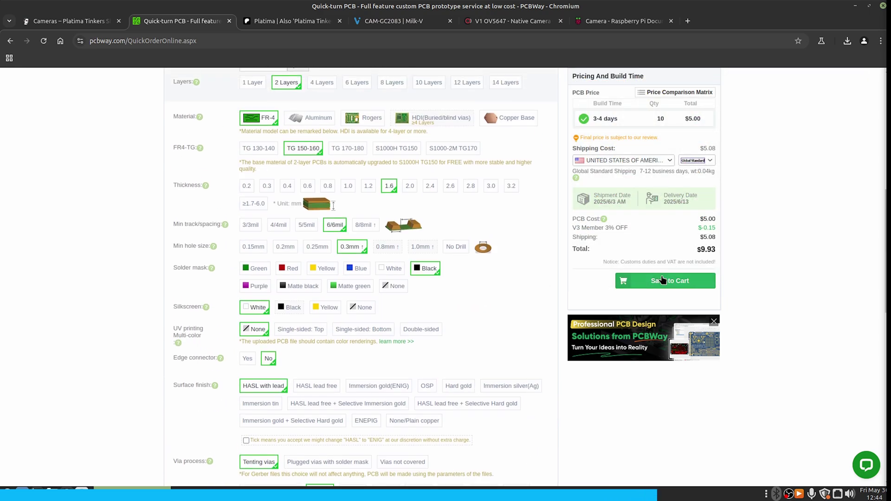
{"action": "scroll", "coordinate": [677, 225], "scroll_direction": "up", "scroll_amount": 3}
{"action": "left_click", "coordinate": [696, 160]}
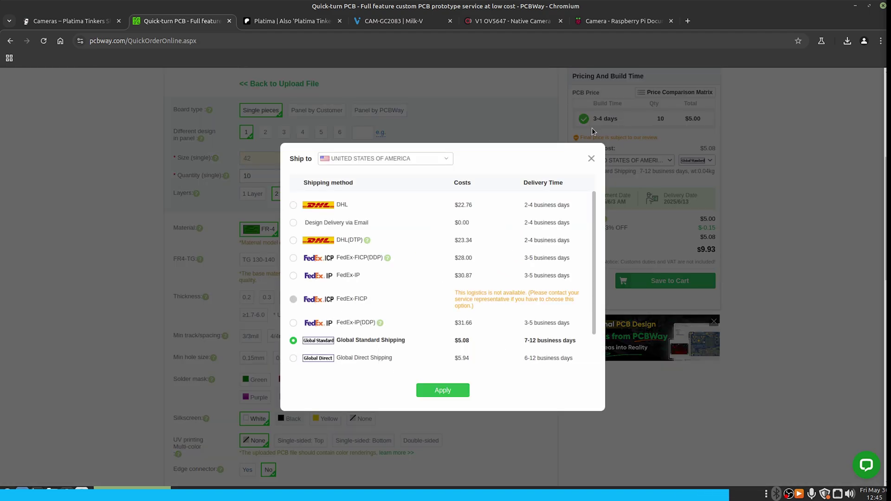
{"action": "left_click", "coordinate": [592, 158]}
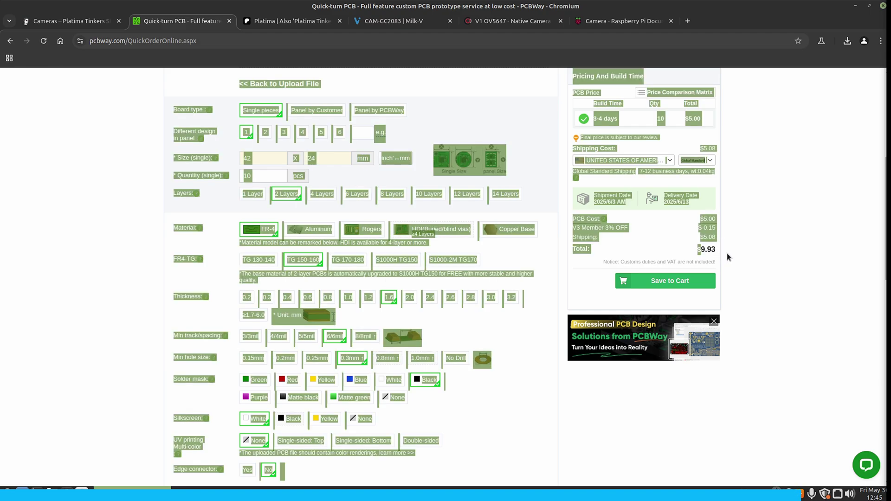
{"action": "left_click", "coordinate": [710, 235]}
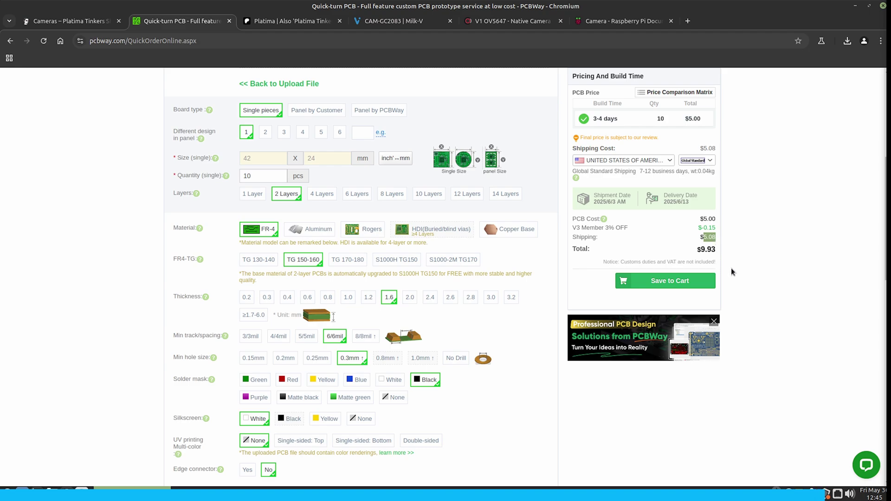
{"action": "scroll", "coordinate": [732, 280], "scroll_direction": "up", "scroll_amount": 5}
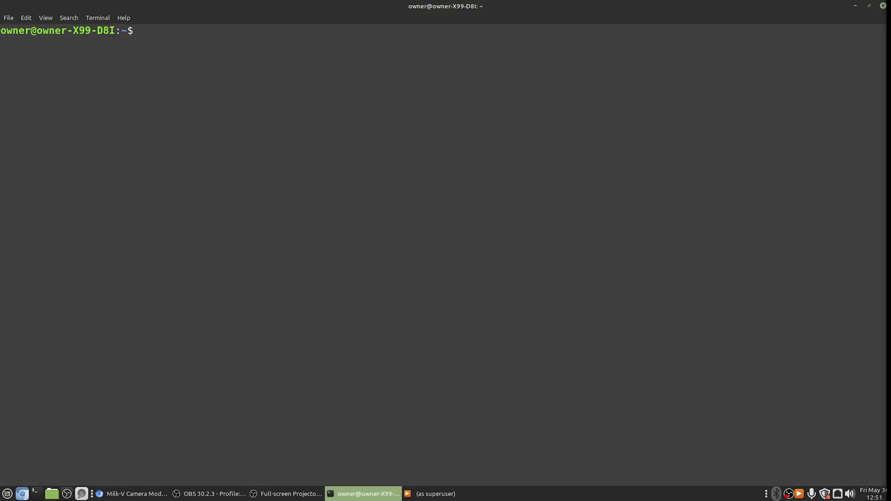
{"action": "type", "text": "ssh root@192.168.42.1"}
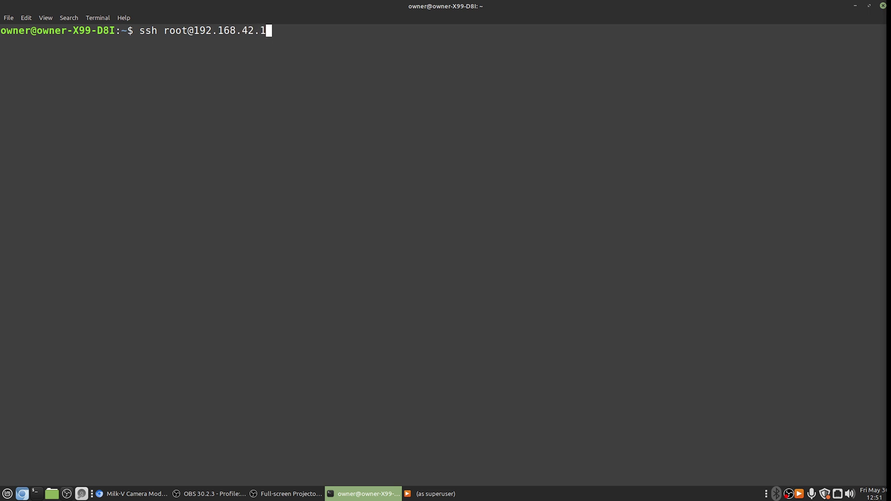
{"action": "key", "text": "Return"}
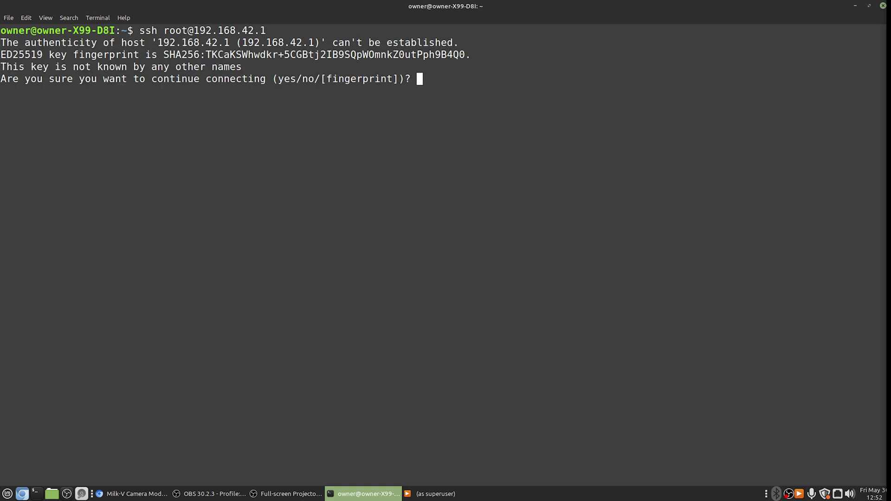
{"action": "type", "text": "yes"}
{"action": "key", "text": "Return"}
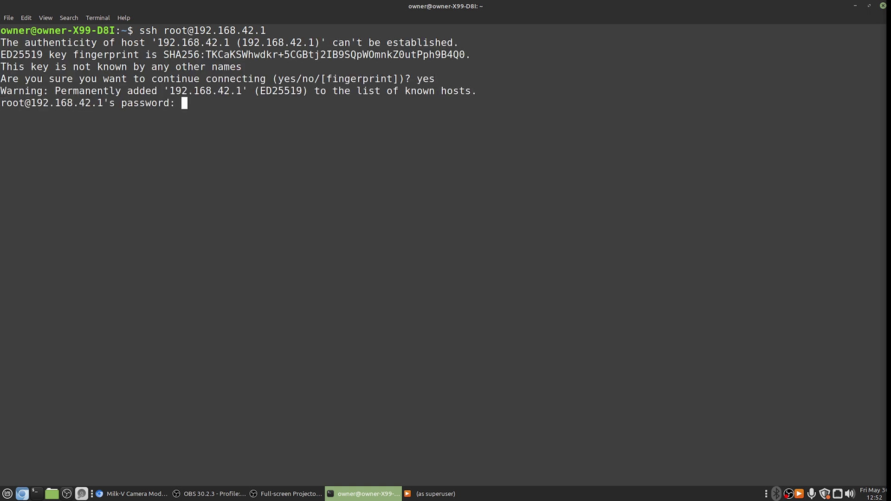
{"action": "key", "text": "Return"}
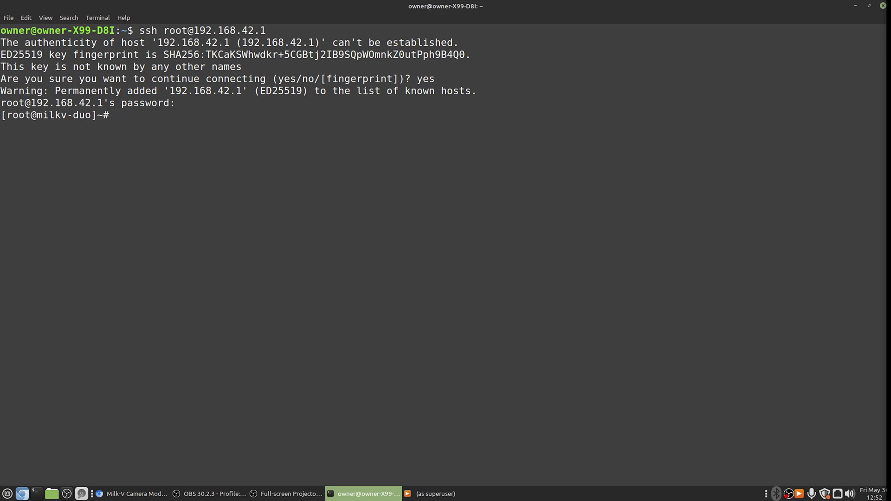
{"action": "key", "text": "ctrl+d"}
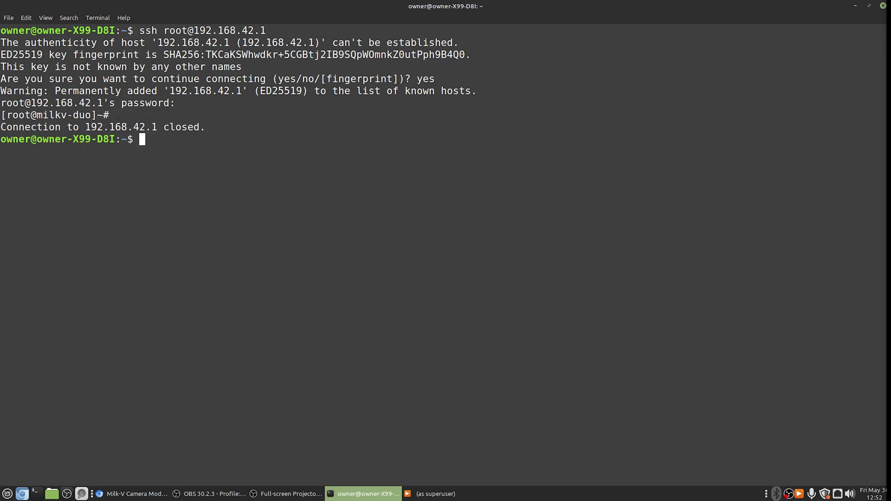
{"action": "key", "text": "Up"}
{"action": "key", "text": "Return"}
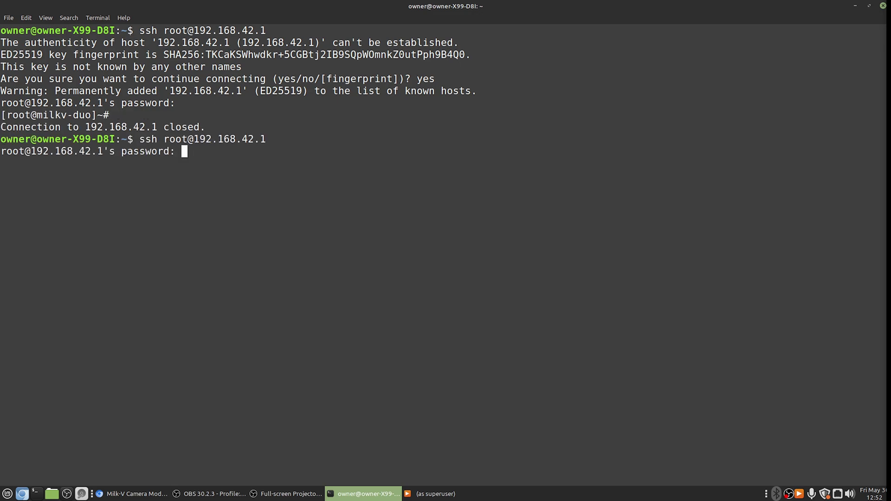
{"action": "key", "text": "Return"}
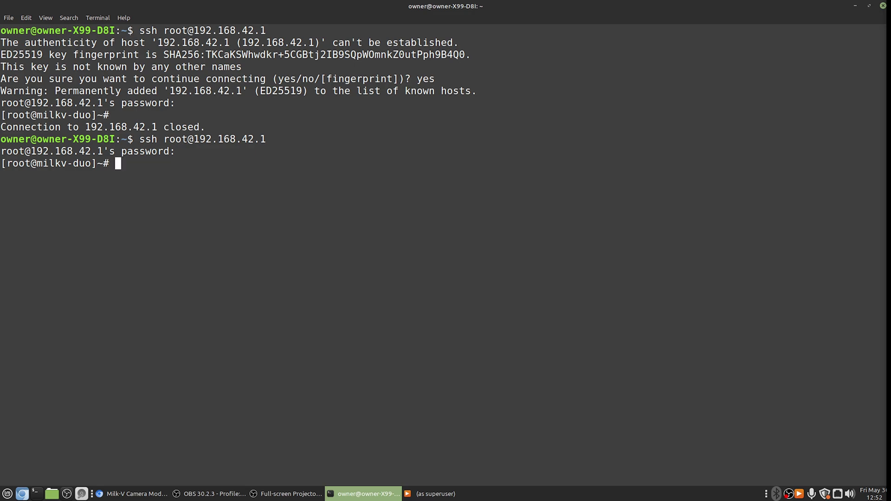
Scan I2C bus 1 for the camera with i2cdetect -y -r 1.
{"action": "type", "text": "i2cdetect -y -r 1"}
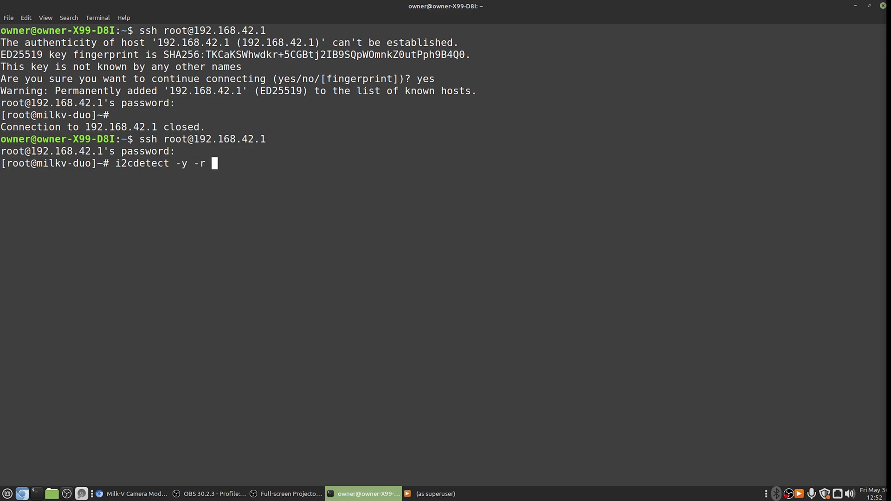
{"action": "key", "text": "Left"}
{"action": "key", "text": "Left"}
{"action": "key", "text": "Return"}
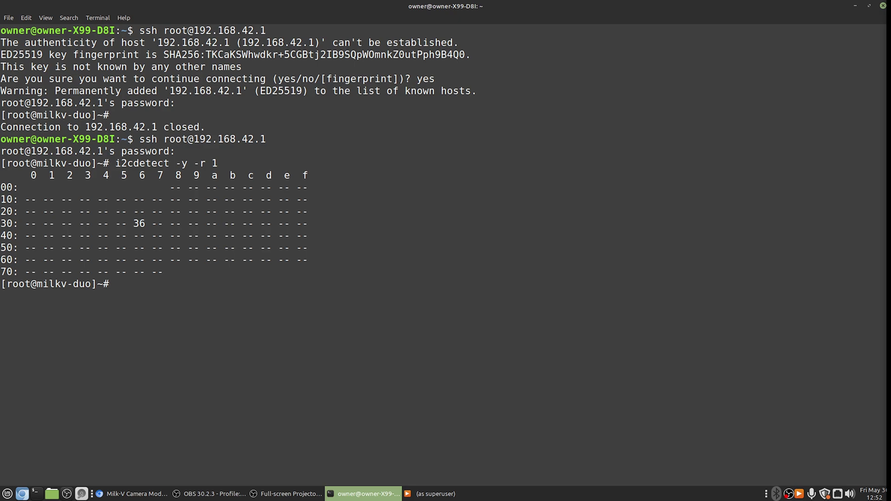
Change into /mnt and its cfg directory, listing the contents of each with ls.
{"action": "type", "text": "cd /mnt"}
{"action": "key", "text": "Return"}
{"action": "type", "text": "ls"}
{"action": "key", "text": "Return"}
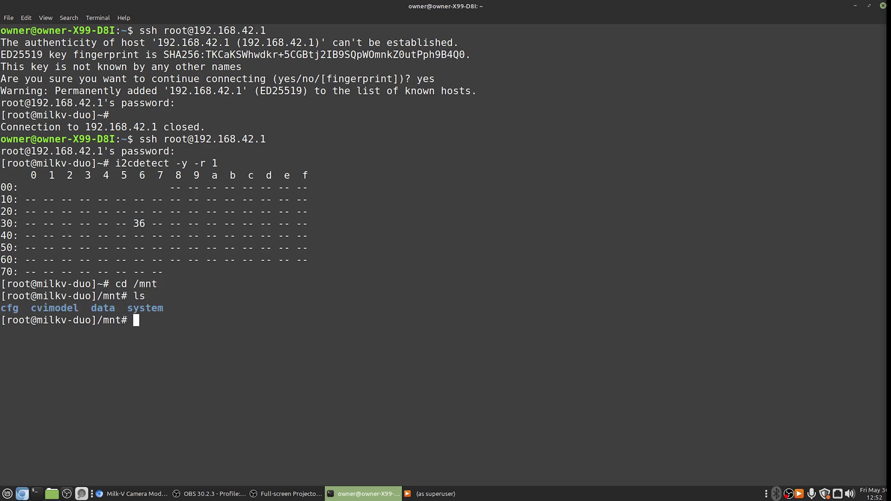
{"action": "type", "text": "cd cf"}
{"action": "key", "text": "Tab"}
{"action": "key", "text": "Return"}
{"action": "type", "text": "ls"}
{"action": "key", "text": "Return"}
Change into the param directory and list its files, including details with ls -Alh, to check the cvi_sdr_bin link target.
{"action": "type", "text": "cd p"}
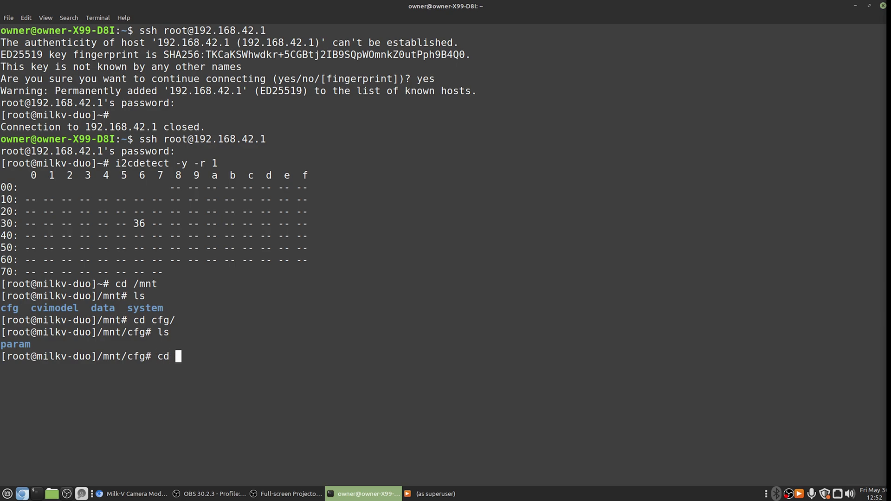
{"action": "key", "text": "Tab"}
{"action": "key", "text": "Return"}
{"action": "type", "text": "ls"}
{"action": "key", "text": "Return"}
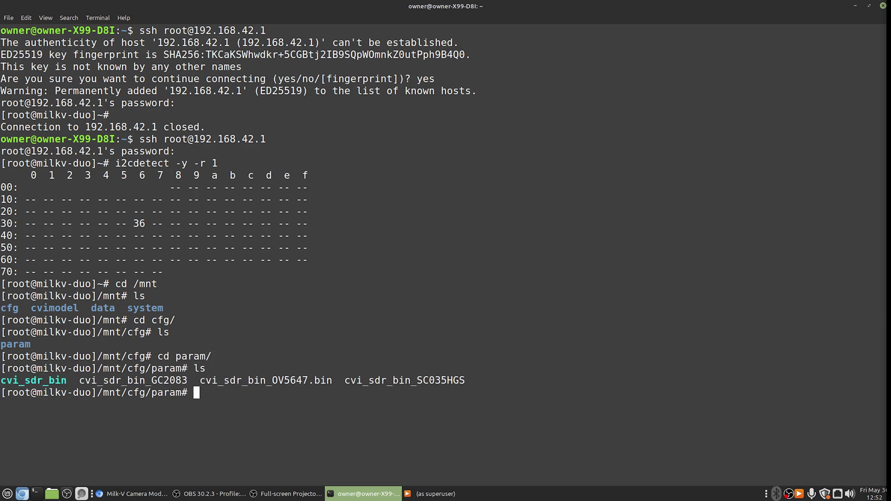
{"action": "type", "text": "ls -Alh"}
{"action": "key", "text": "Return"}
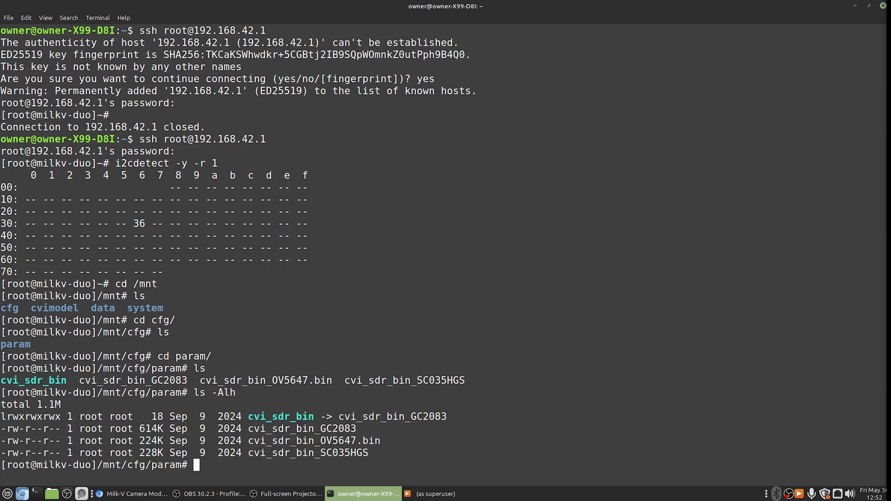
{"action": "double_click", "coordinate": [439, 417]}
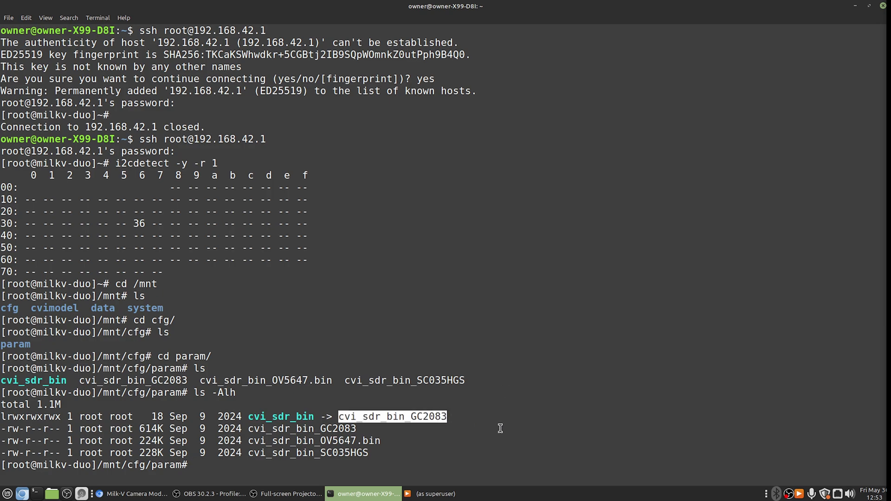
Unlink cvi_sdr_bin and recreate it as a symbolic link to cvi_sdr_bin_OV5647.bin.
{"action": "type", "text": "unlink cvi"}
{"action": "key", "text": "Tab"}
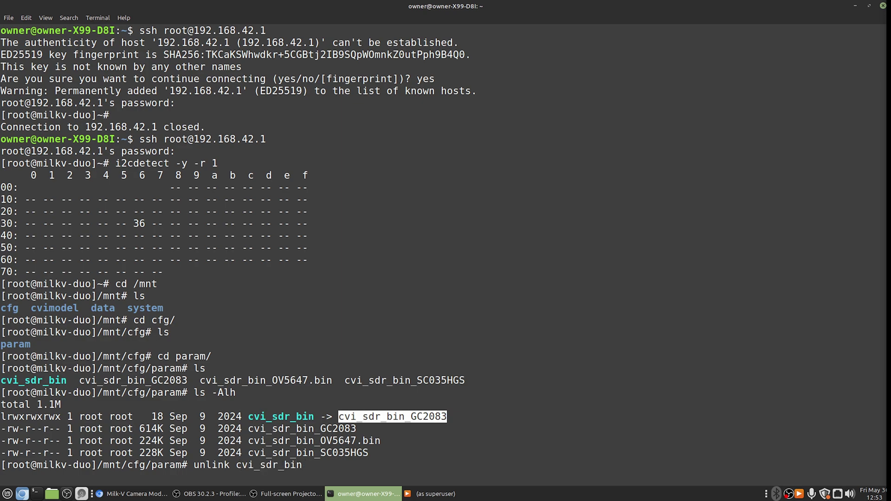
{"action": "key", "text": "Return"}
{"action": "type", "text": "ln -s "}
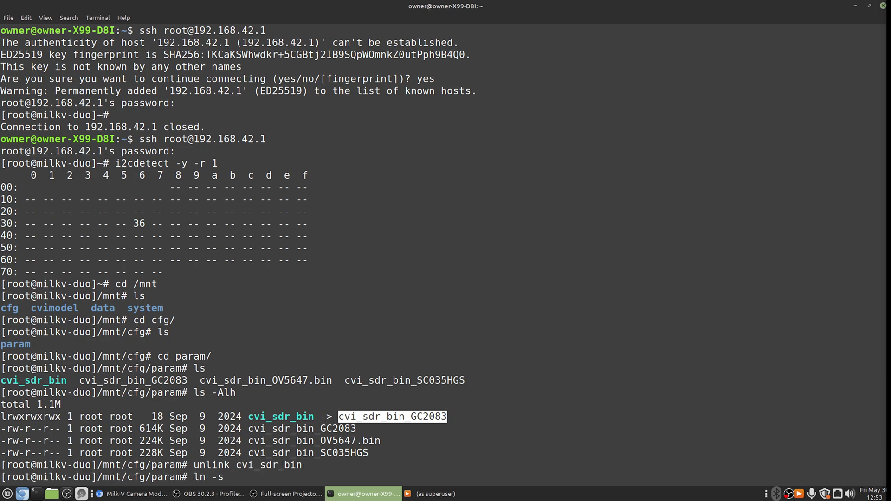
{"action": "type", "text": "cvi"}
{"action": "key", "text": "Tab"}
{"action": "type", "text": "O"}
{"action": "key", "text": "Tab"}
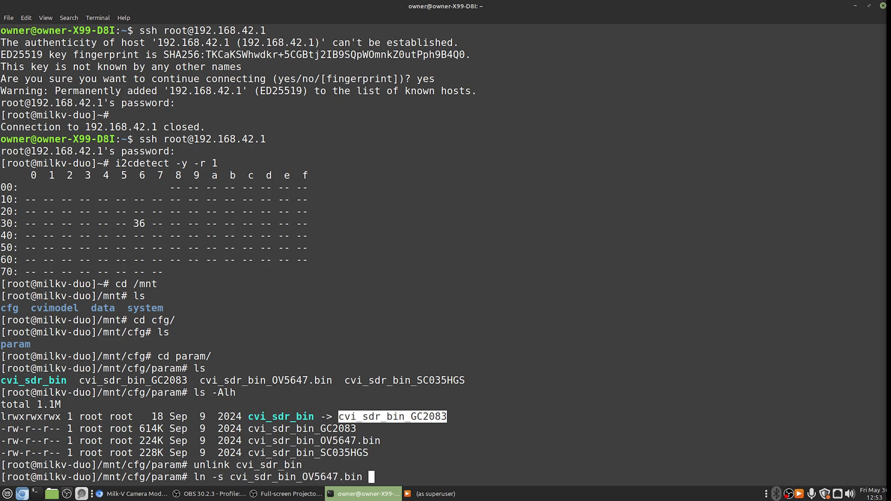
{"action": "type", "text": "cvi_sdr_bin"}
{"action": "key", "text": "Return"}
{"action": "type", "text": "l"}
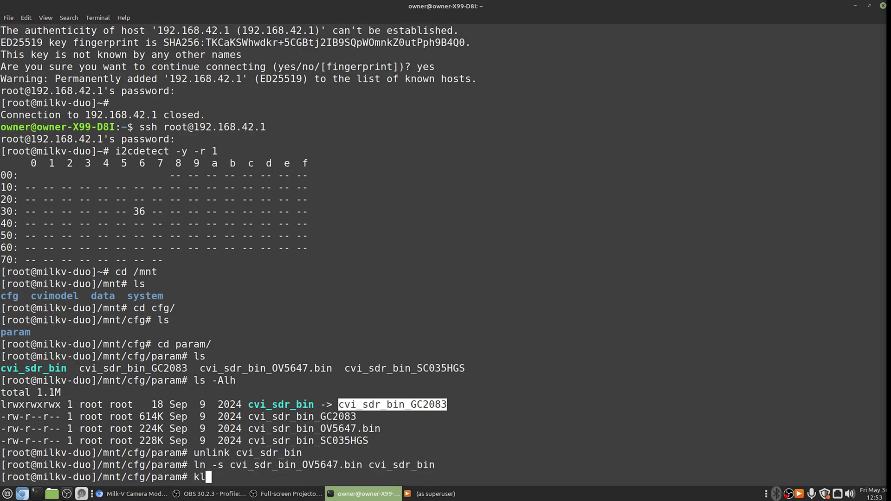
List the param directory's details with ls -Al and highlight the target of the cvi_sdr_bin link.
{"action": "type", "text": "s -Al"}
{"action": "key", "text": "Return"}
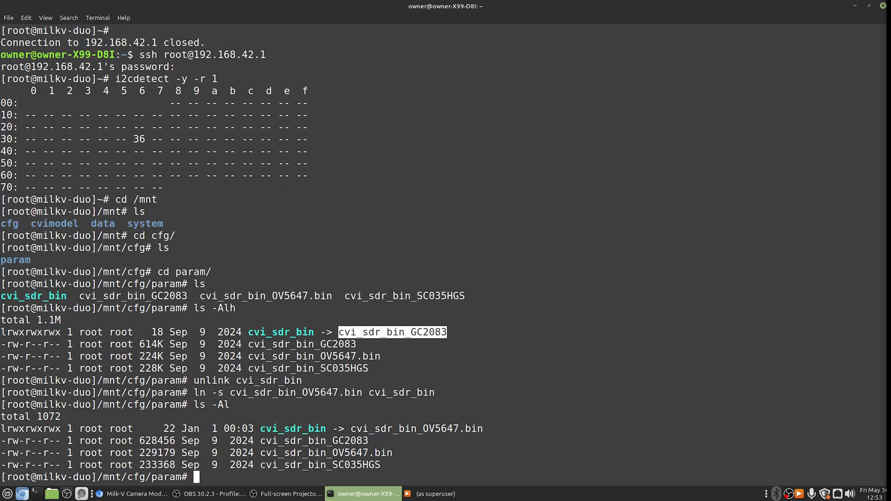
{"action": "double_click", "coordinate": [435, 427]}
Change into the ../../data/ directory and list its files with ls.
{"action": "type", "text": "cd ../../data/"}
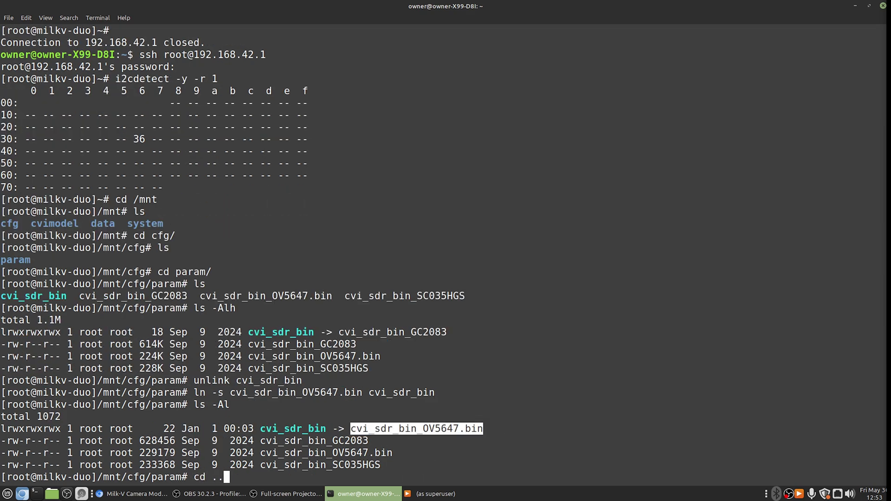
{"action": "key", "text": "Return"}
{"action": "type", "text": "ls"}
{"action": "key", "text": "Return"}
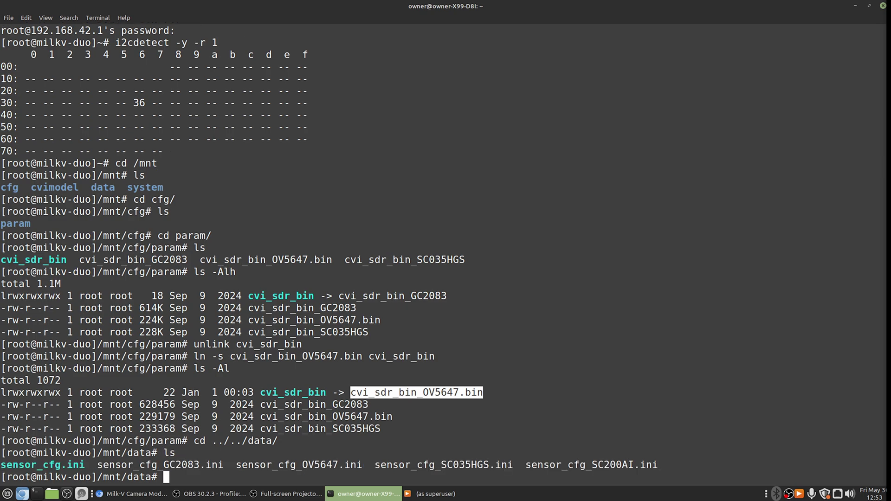
Unlink sensor_cfg.ini and recreate it as a symbolic link to sensor_cfg_OV5647.ini.
{"action": "type", "text": "unlink s"}
{"action": "key", "text": "Tab"}
{"action": "type", "text": ".ini"}
{"action": "key", "text": "Return"}
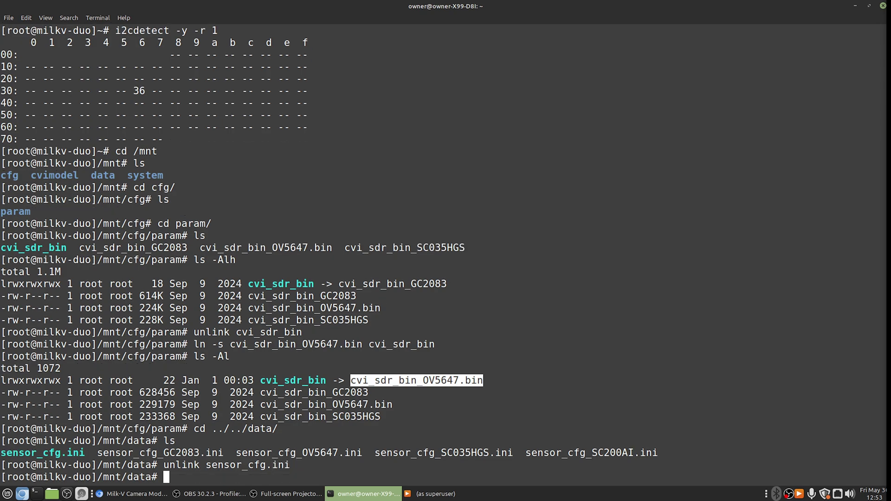
{"action": "type", "text": "ln -s sen"}
{"action": "key", "text": "Tab"}
{"action": "type", "text": "O"}
{"action": "key", "text": "Tab"}
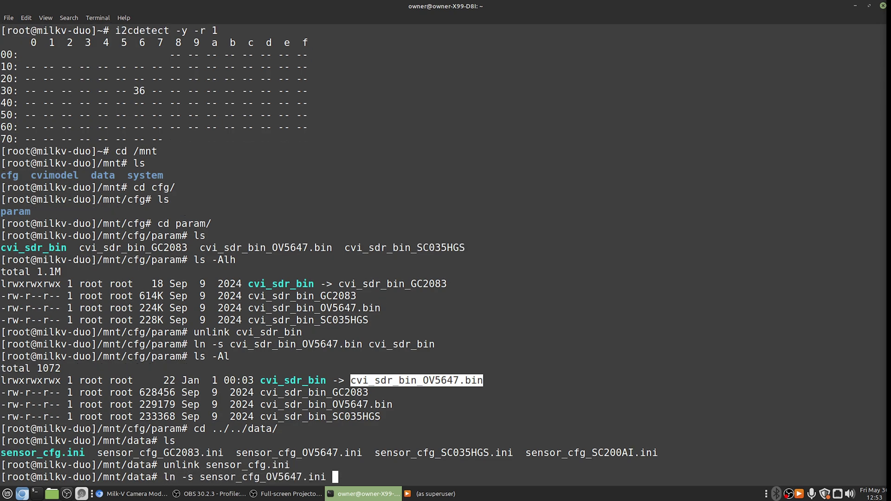
{"action": "type", "text": "sen"}
{"action": "key", "text": "Tab"}
{"action": "type", "text": ".ini"}
{"action": "key", "text": "Return"}
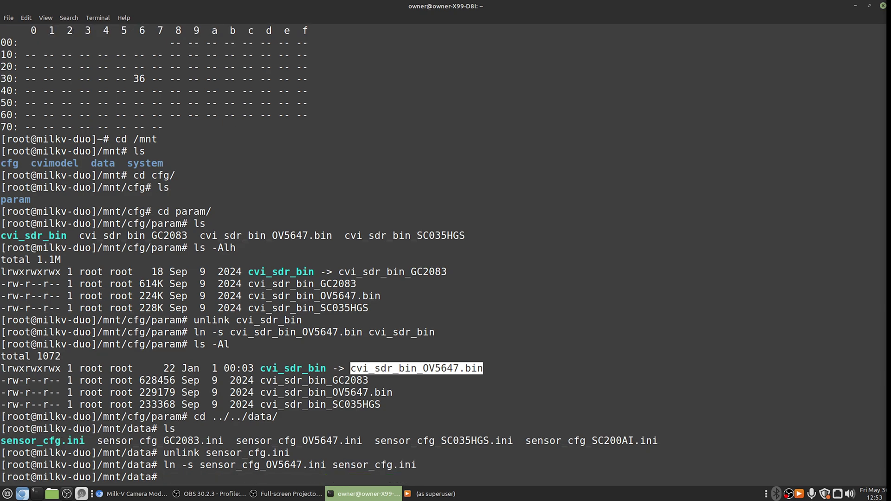
List the data directory's details with ls -Al to check where the sensor_cfg.ini link points.
{"action": "type", "text": "ls -Al"}
{"action": "key", "text": "Return"}
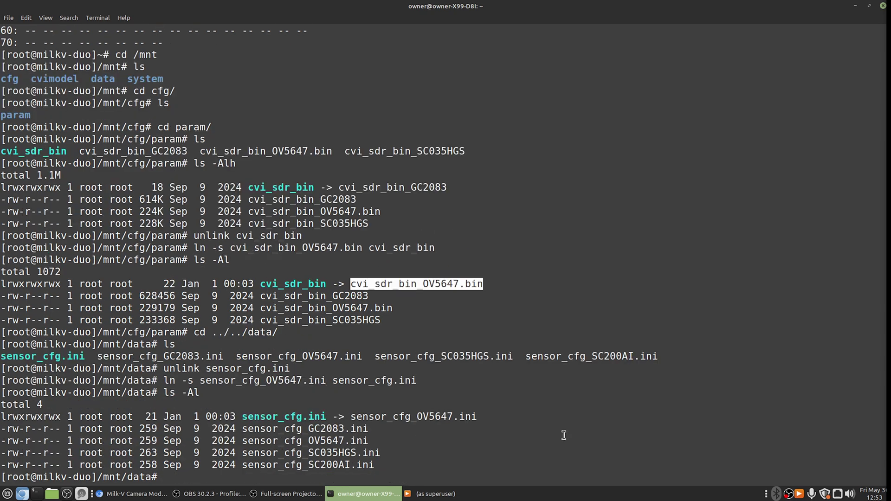
{"action": "left_click", "coordinate": [456, 448]}
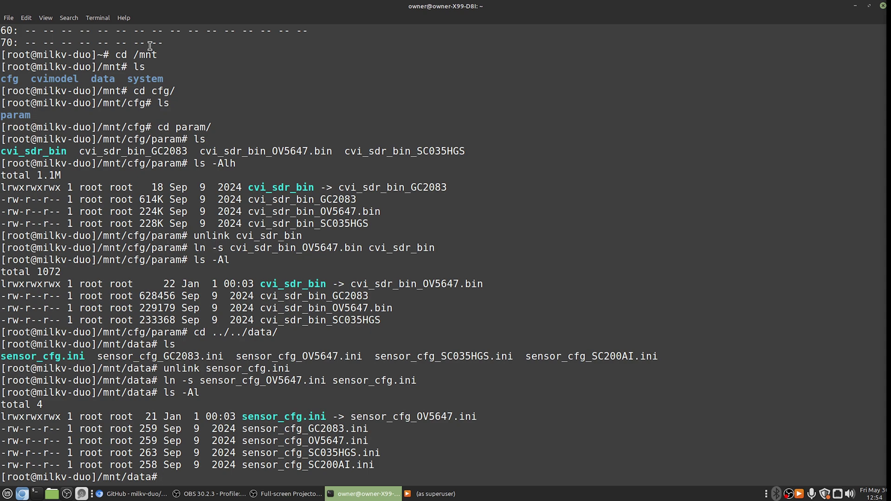
Run the camera streaming command and highlight the RTSP URL and its IP address in the output.
{"action": "type", "text": "cam"}
{"action": "key", "text": "Tab"}
{"action": "key", "text": "Return"}
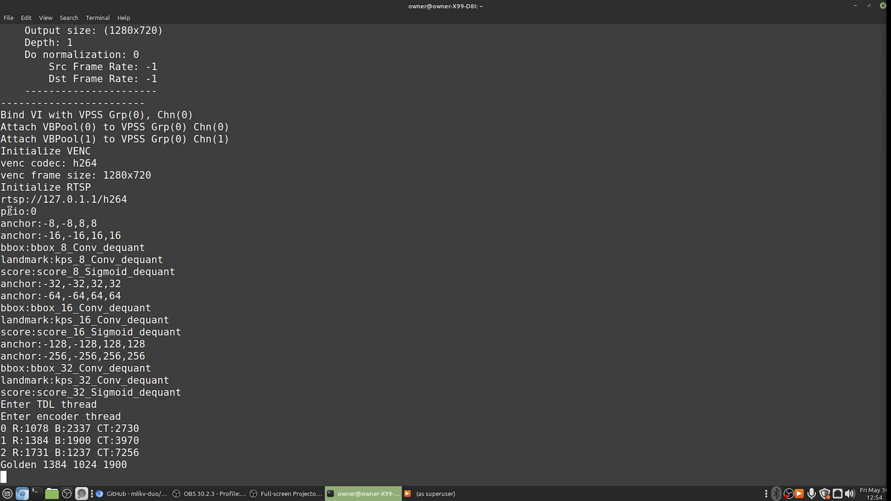
{"action": "left_click_drag", "start_coordinate": [2, 199], "coordinate": [128, 200]}
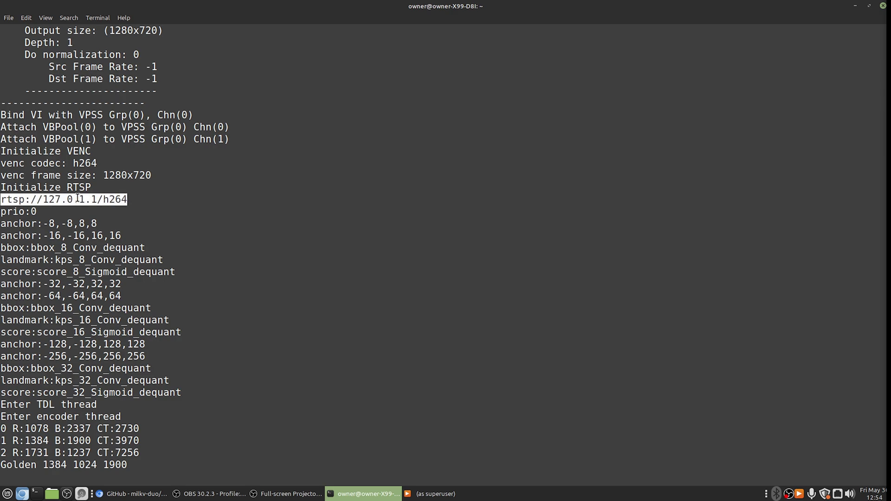
{"action": "left_click_drag", "start_coordinate": [43, 199], "coordinate": [97, 200]}
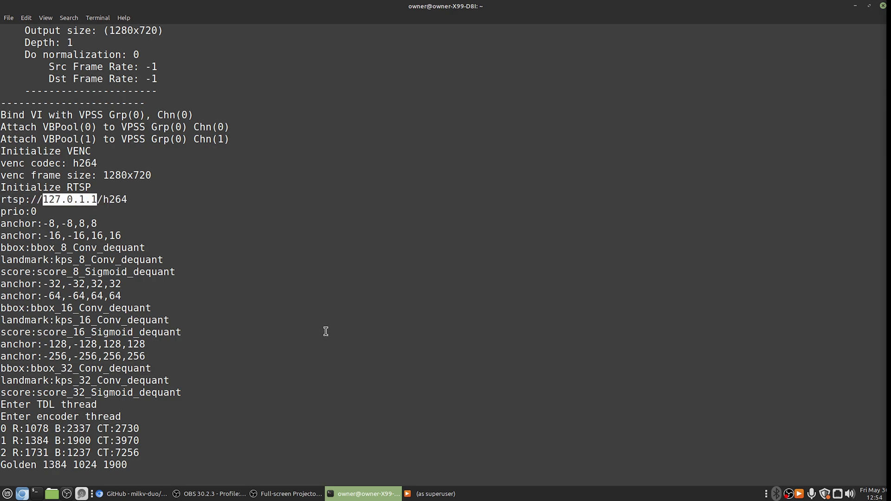
Switch to VLC media player and play the rtsp://192.168.42.1/h264 playlist entry.
{"action": "left_click", "coordinate": [407, 494]}
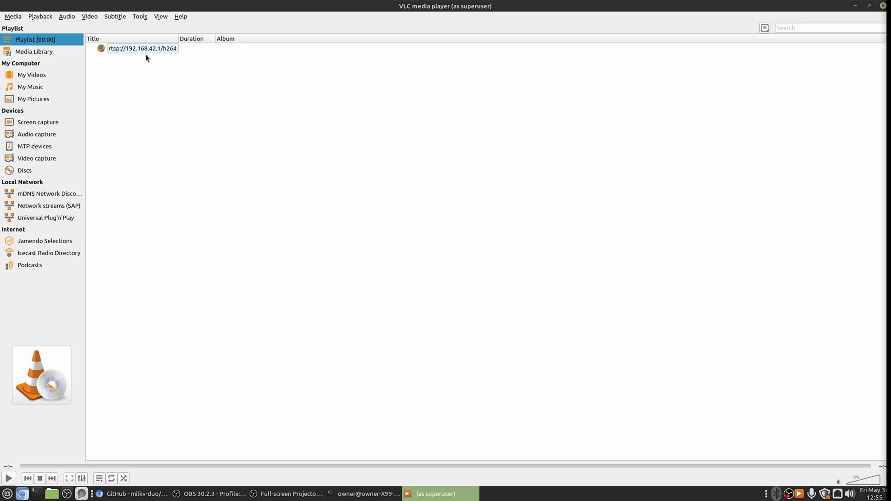
{"action": "double_click", "coordinate": [148, 48]}
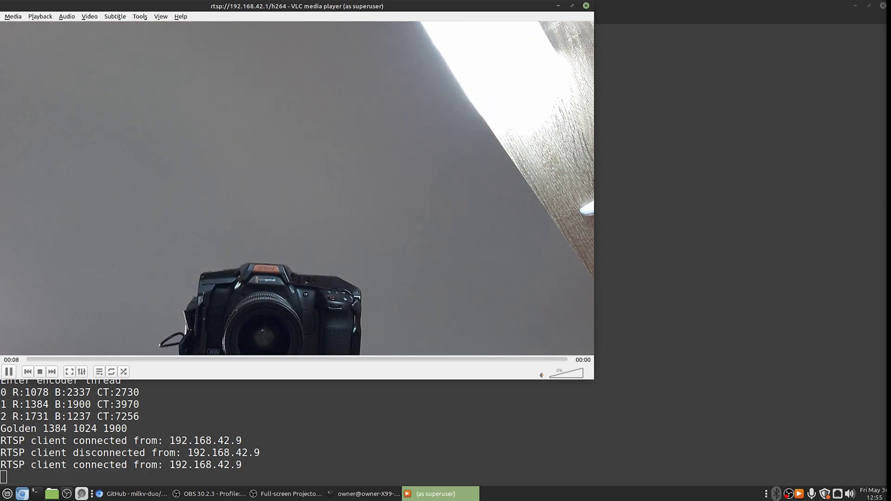
Open the network stream rtsp://192.168.42.1/h264 with caching set to 100 ms and play it.
{"action": "left_click", "coordinate": [13, 18]}
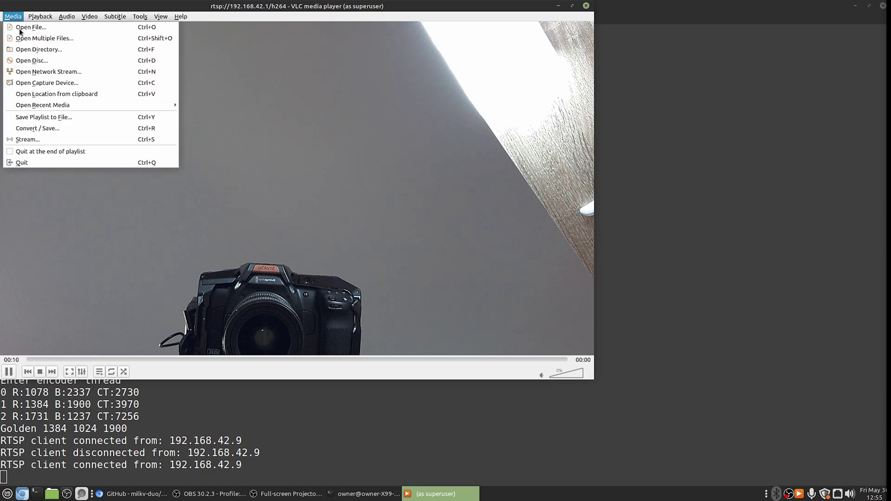
{"action": "left_click", "coordinate": [66, 72]}
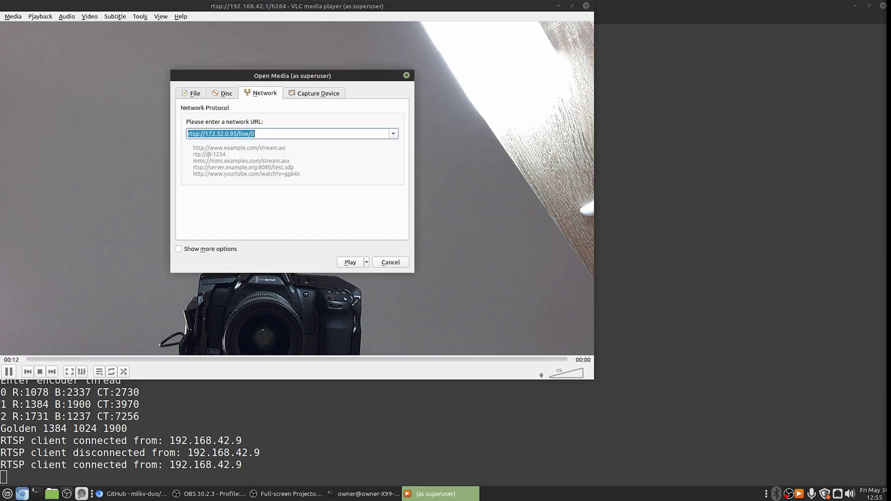
{"action": "left_click", "coordinate": [194, 249]}
{"action": "left_click", "coordinate": [394, 133]}
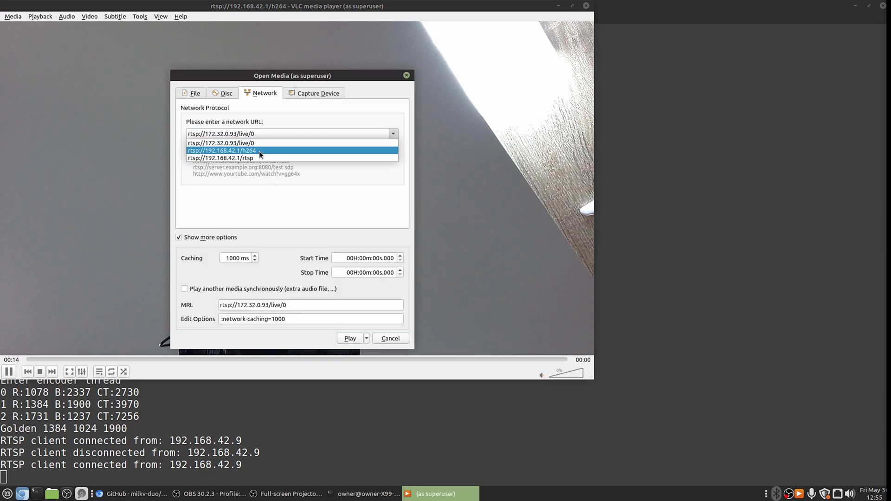
{"action": "left_click", "coordinate": [262, 152]}
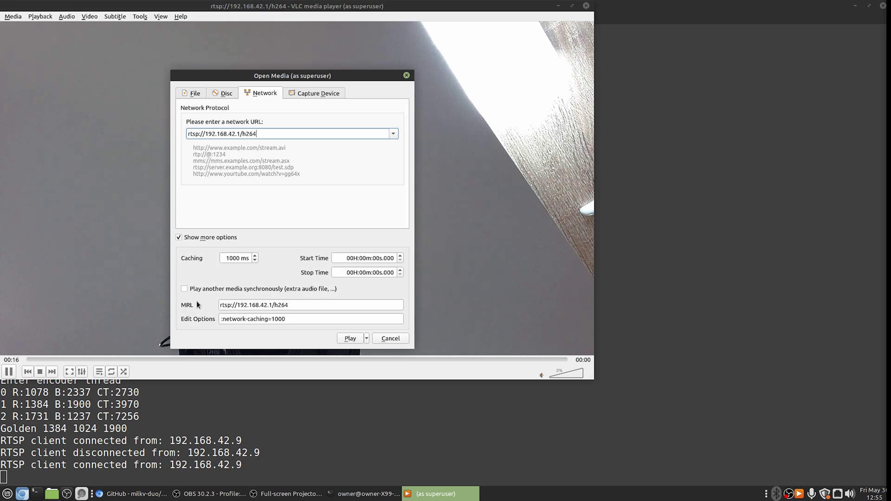
{"action": "left_click", "coordinate": [233, 260]}
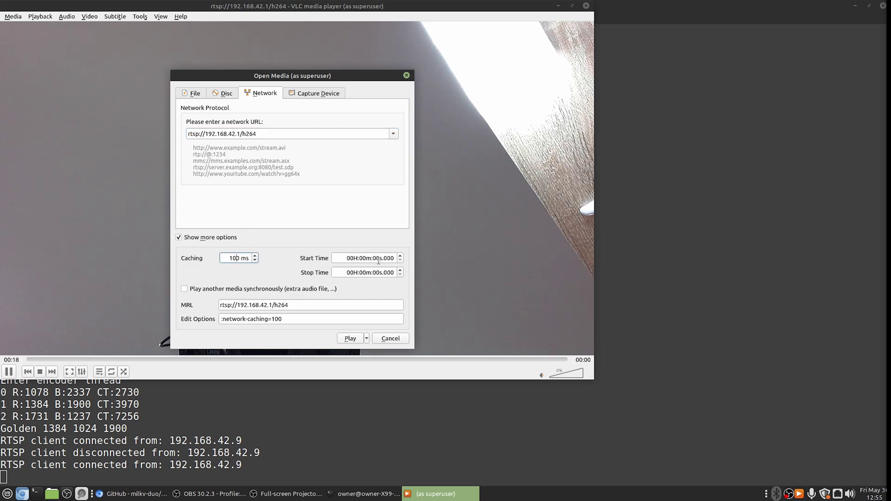
{"action": "left_click", "coordinate": [355, 340]}
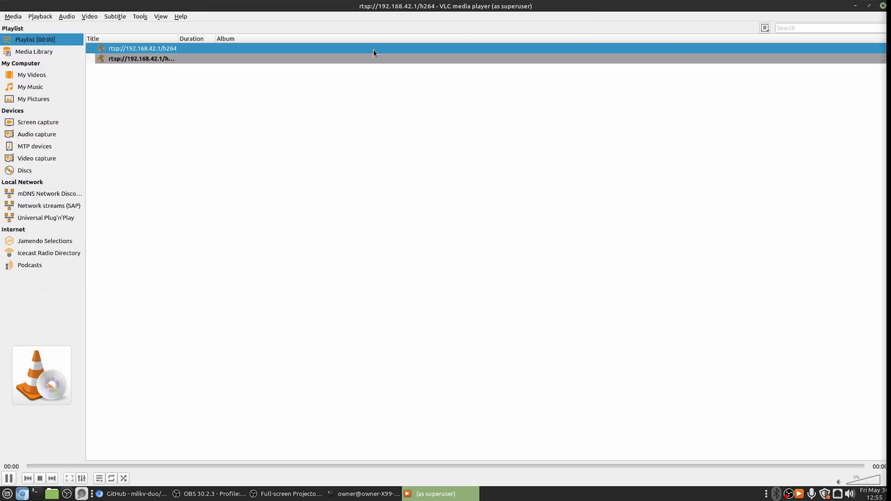